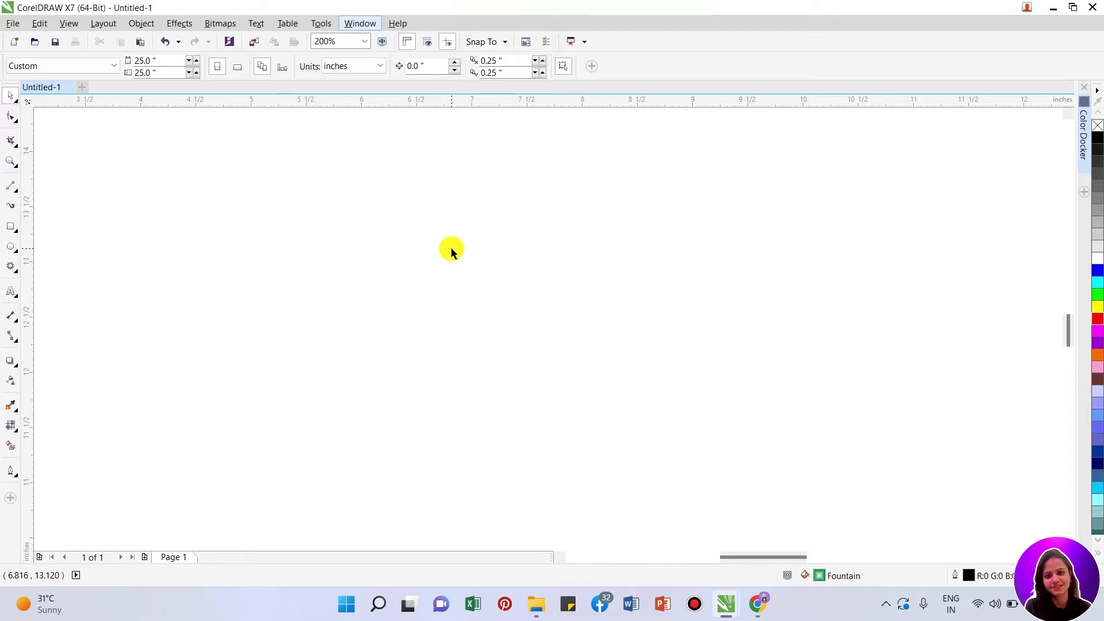
- Draw a circle about 2.18 inches in diameter and fill it yellow
left_click(11, 247)
left_click_drag(92, 217, 334, 460)
left_click_drag(229, 313, 351, 354)
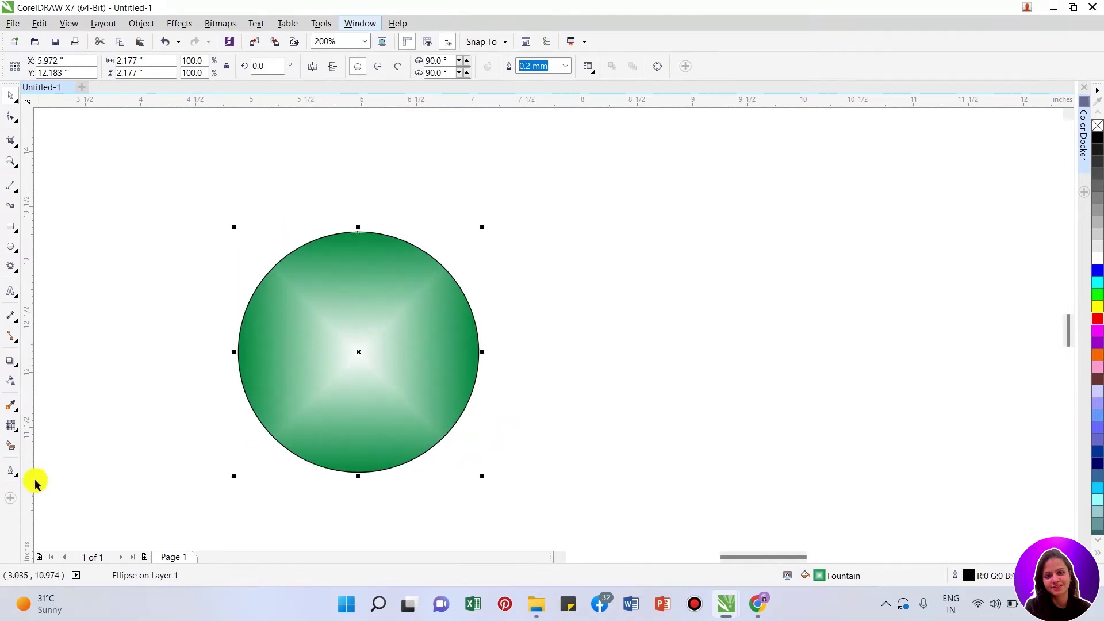
left_click(10, 471)
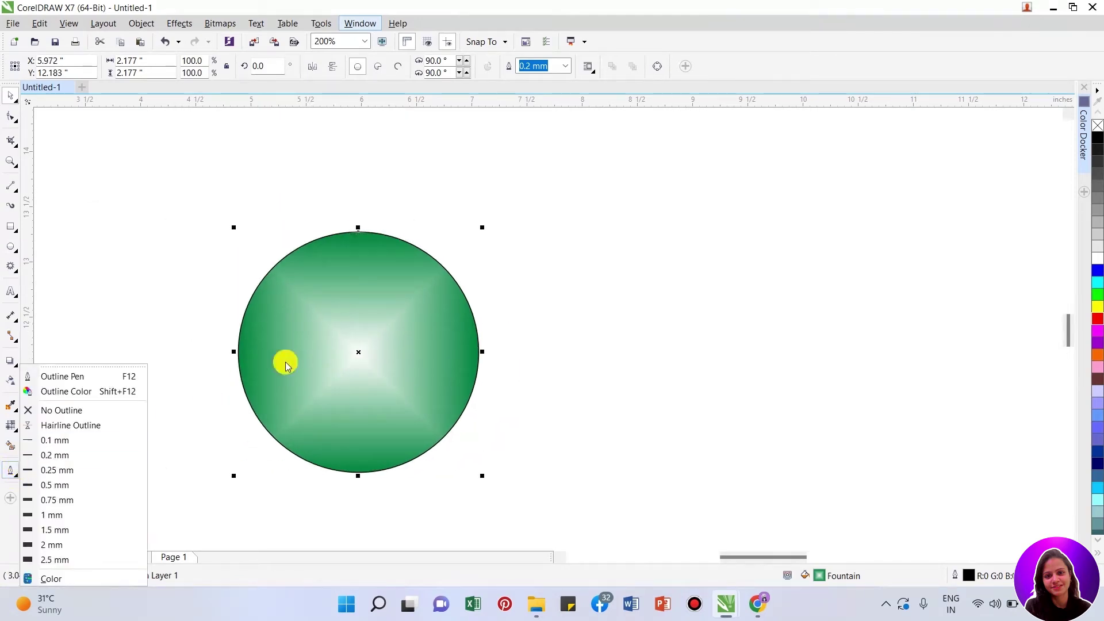
left_click(317, 358)
left_click(1099, 310)
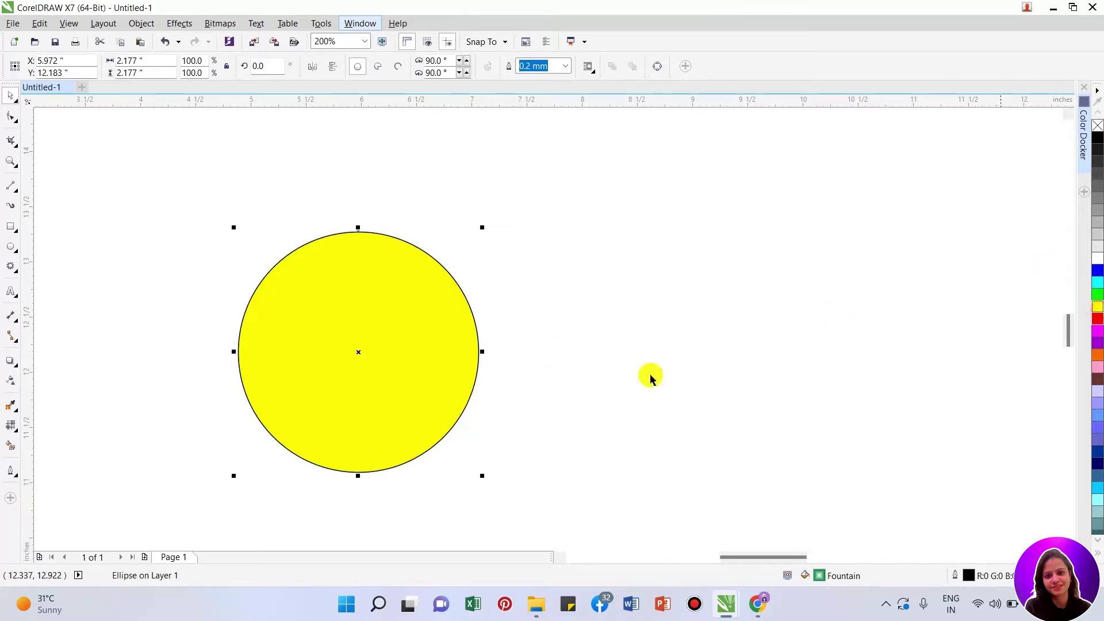
- Give the yellow circle a hairline outline
scroll(266, 354, "up", 2)
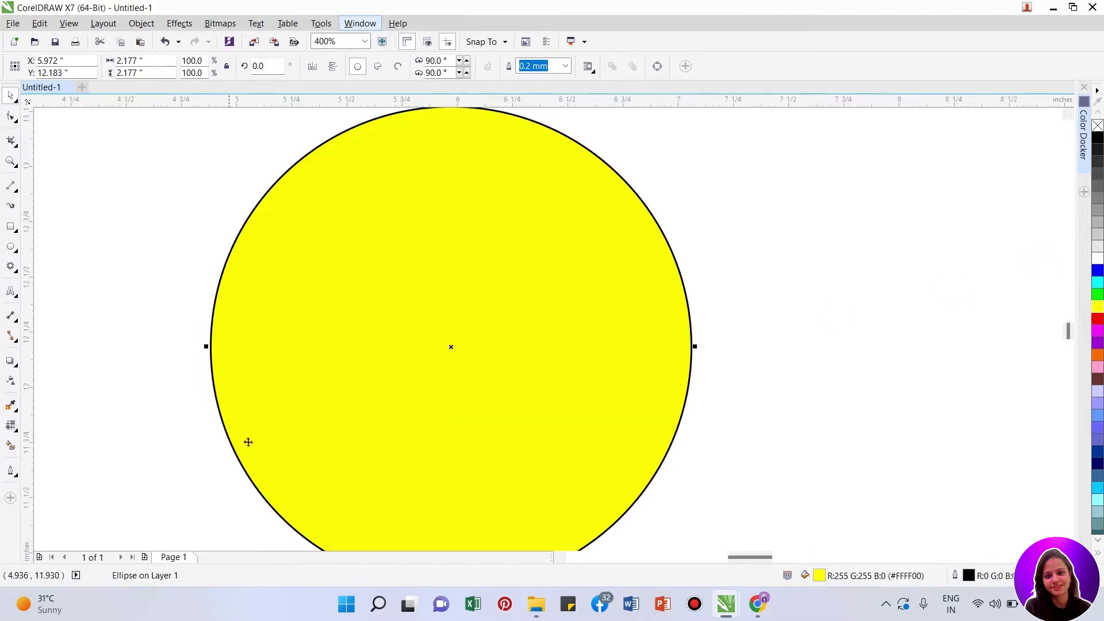
left_click(17, 479)
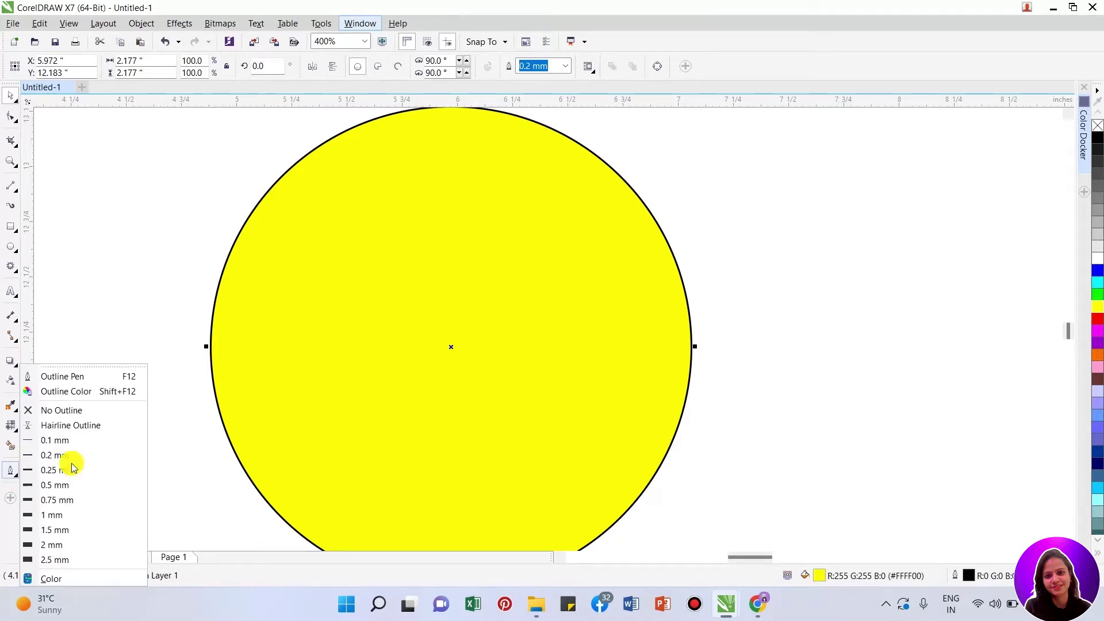
left_click(82, 425)
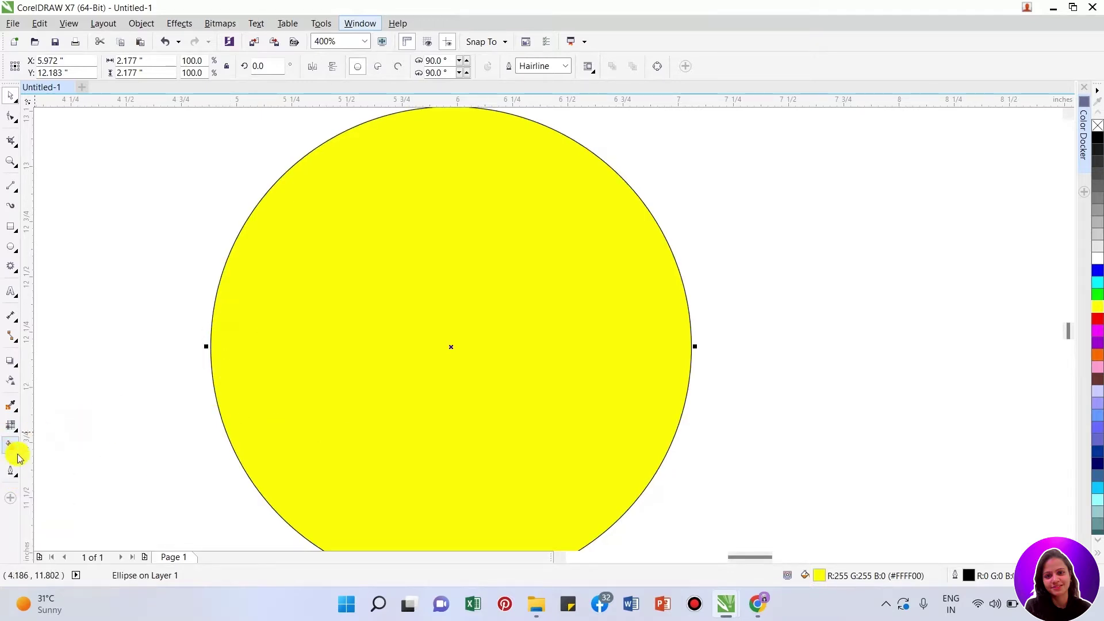
- Try outline widths of 1 mm, 2 mm and 2.5 mm on the circle
left_click(15, 474)
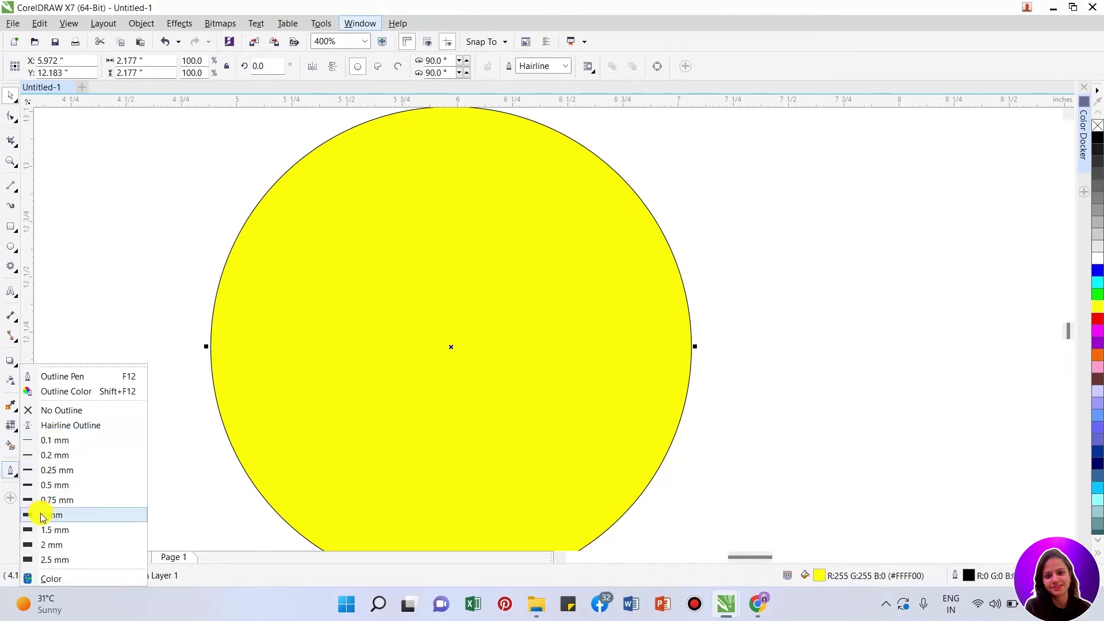
left_click(43, 516)
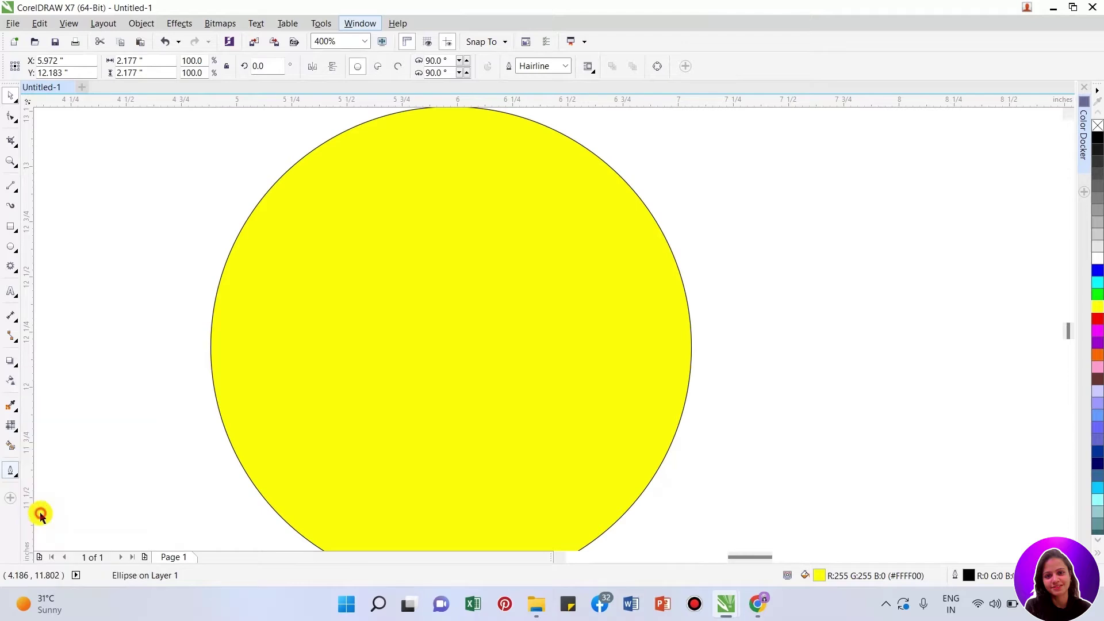
left_click(13, 473)
left_click(35, 545)
left_click(10, 473)
left_click(37, 560)
- Set the circle's outline width to 10 mm
left_click(10, 472)
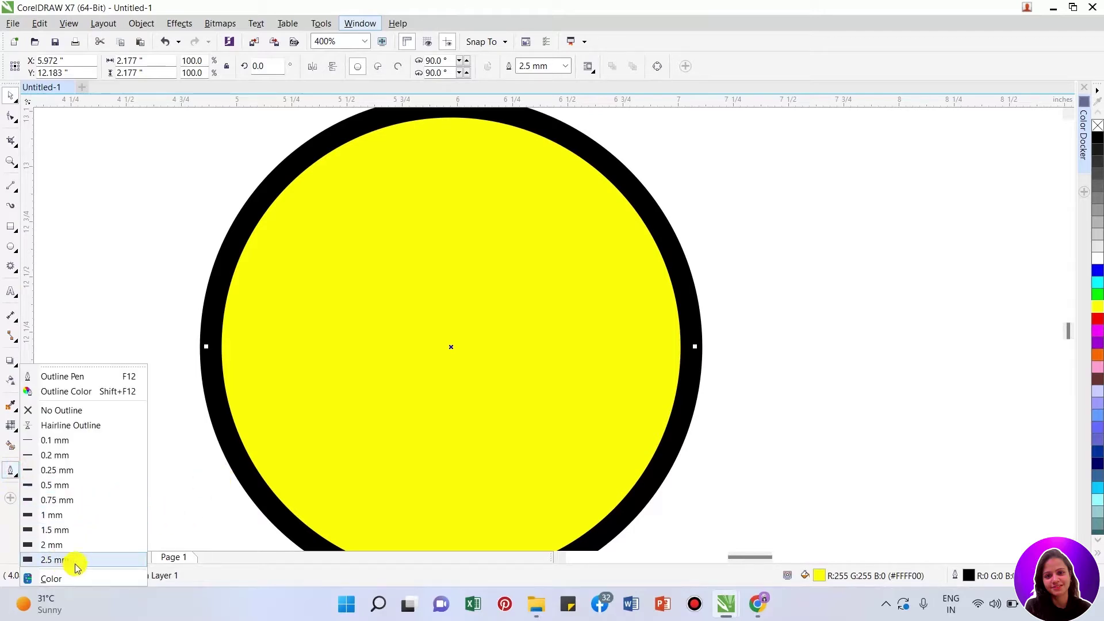
left_click(564, 66)
left_click(549, 63)
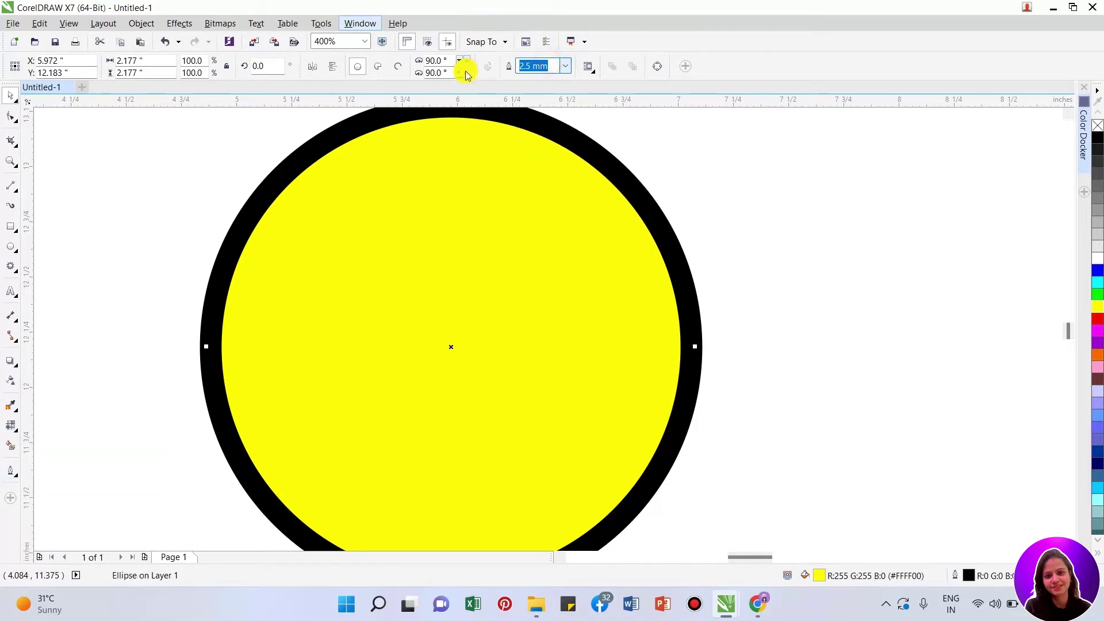
type("10")
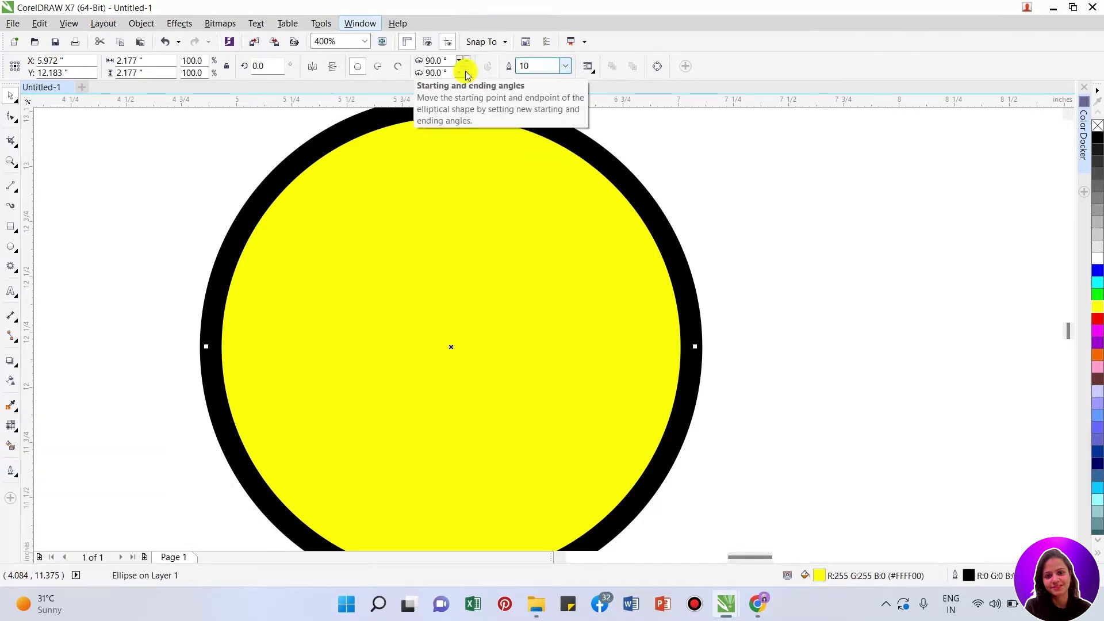
key("Return")
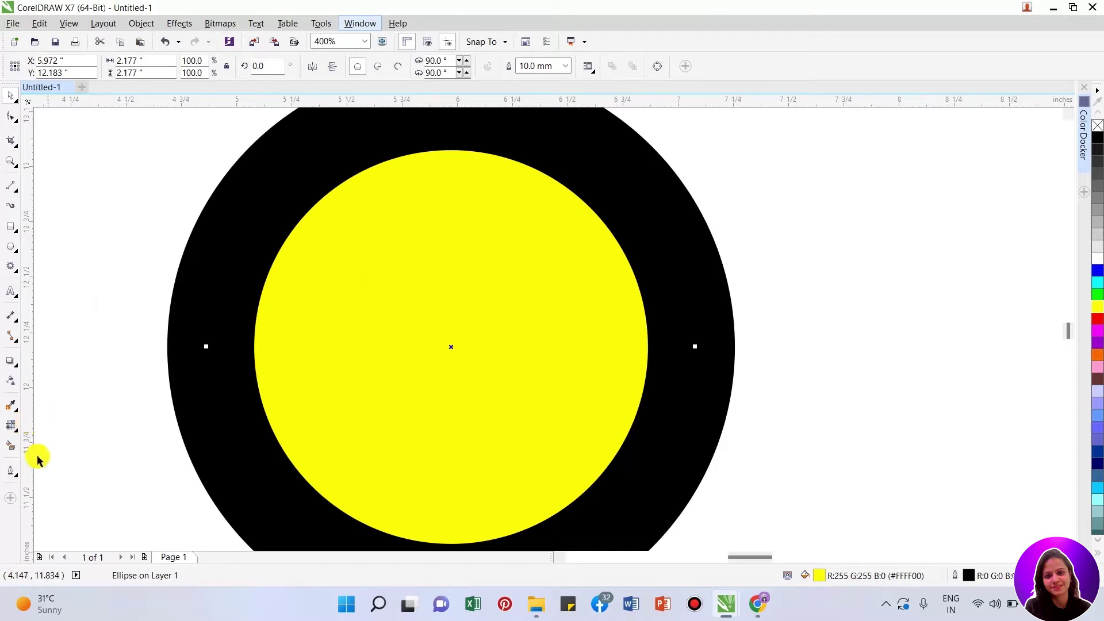
- Change the circle's outline colour to blue, RGB 33, 46, 232 (#212EE8)
left_click(11, 475)
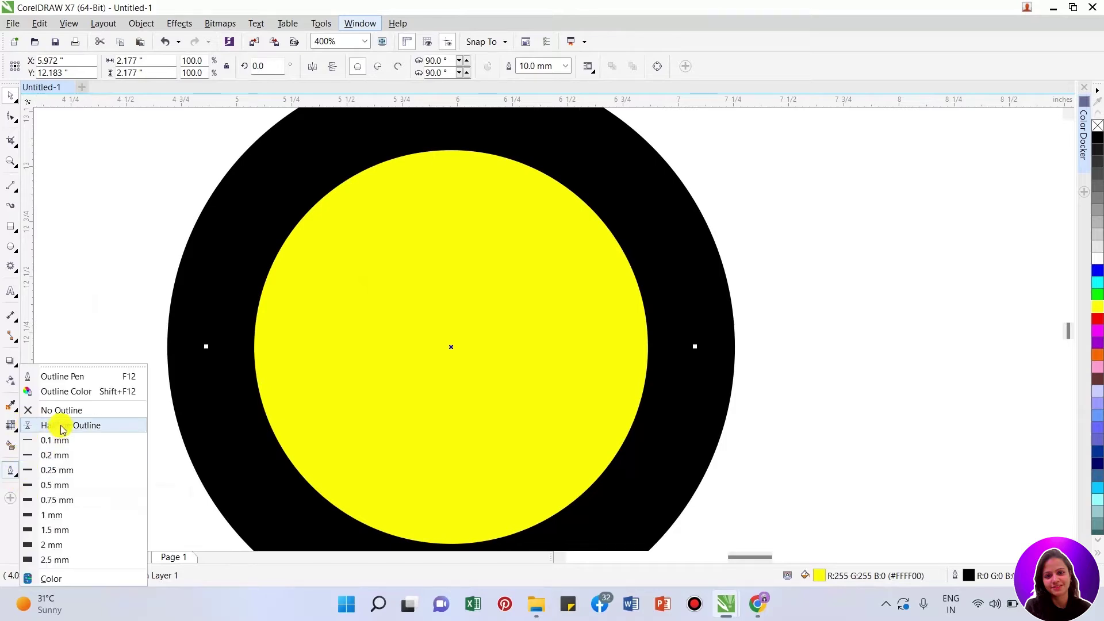
left_click(82, 394)
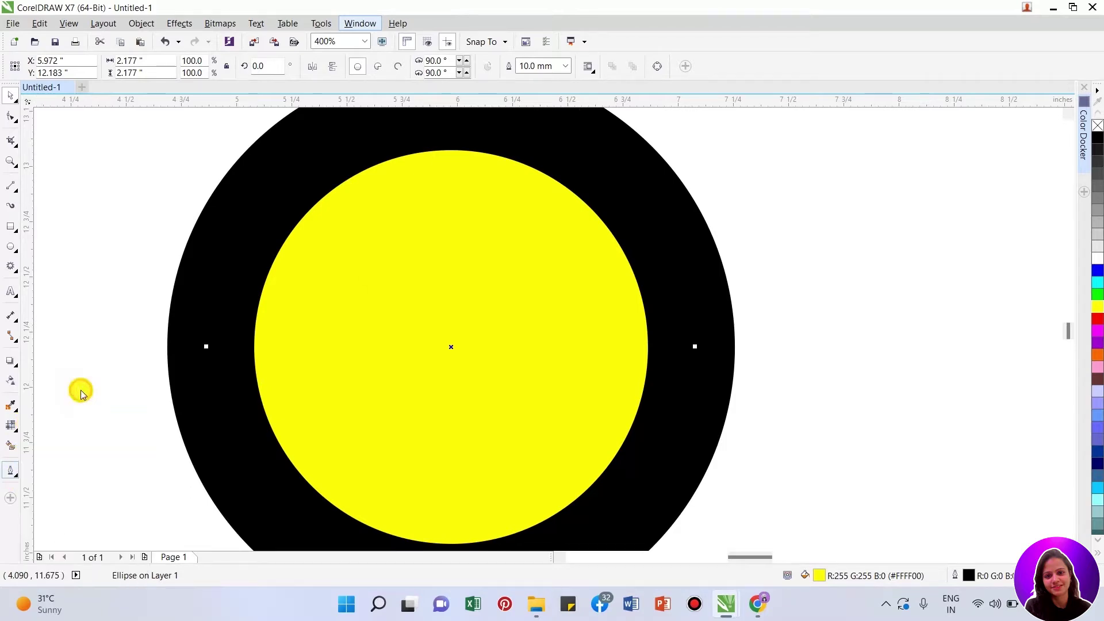
left_click(851, 262)
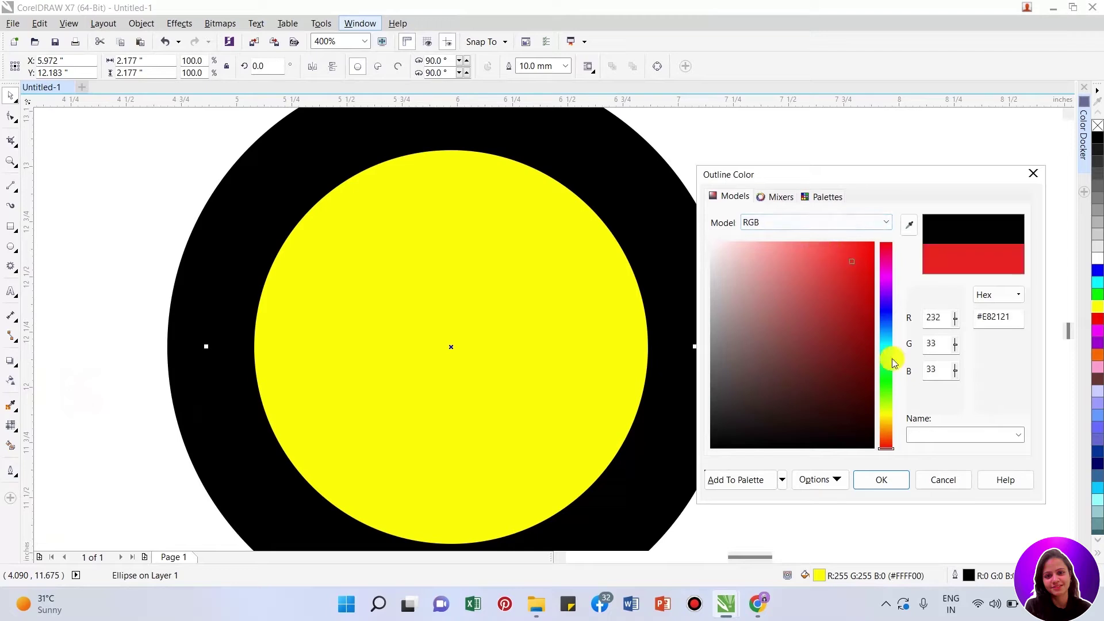
left_click(884, 315)
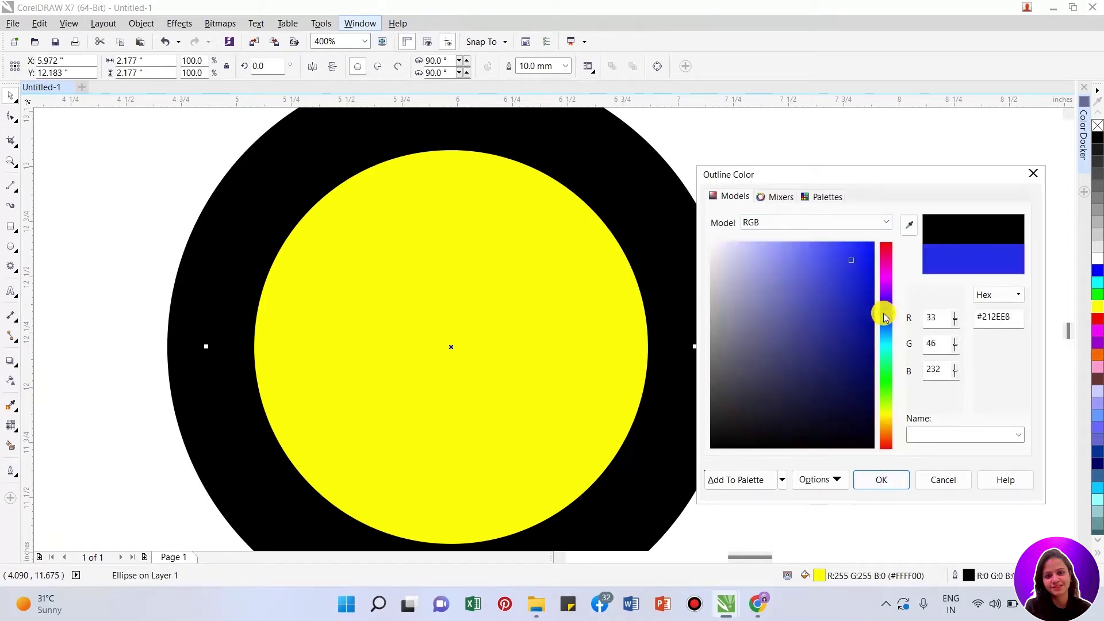
left_click(880, 480)
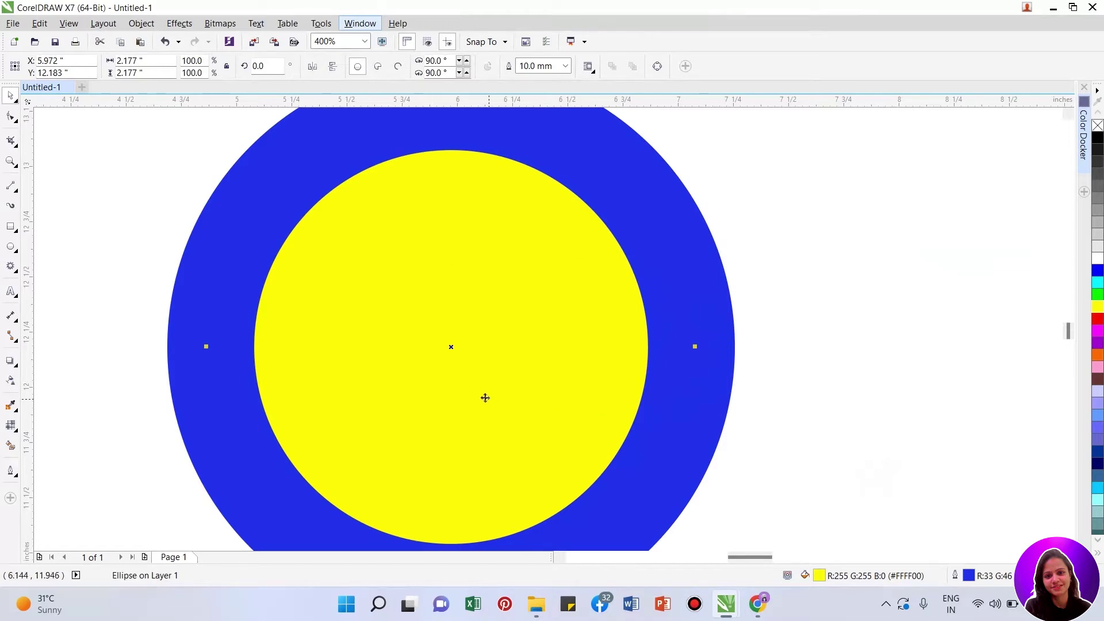
- Open the Outline Pen settings for the circle, look them over and close them
left_click(14, 473)
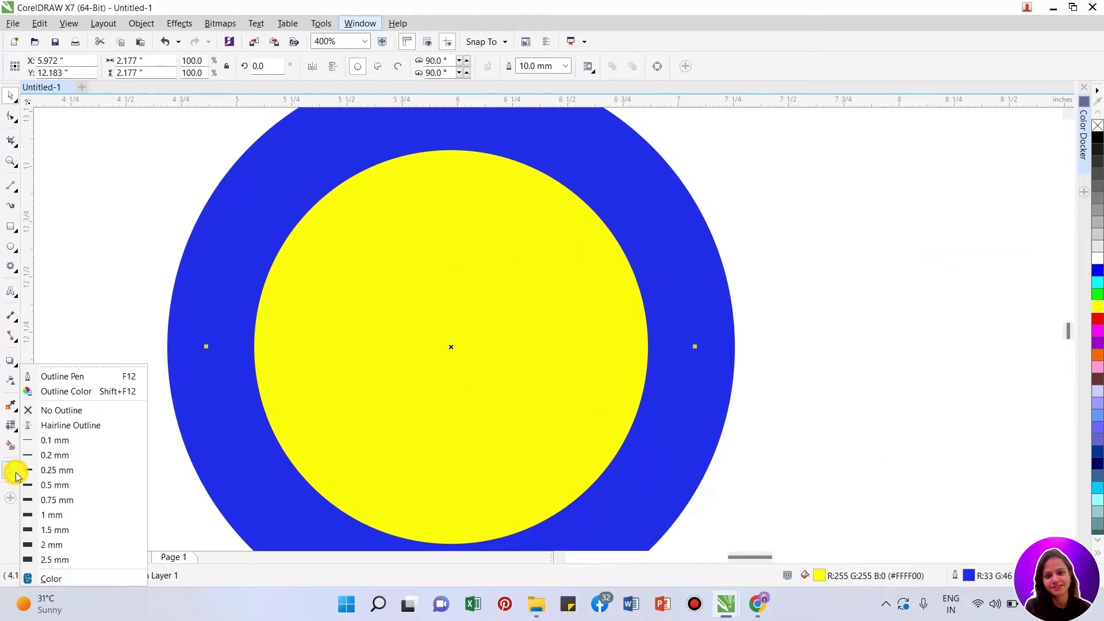
left_click(72, 380)
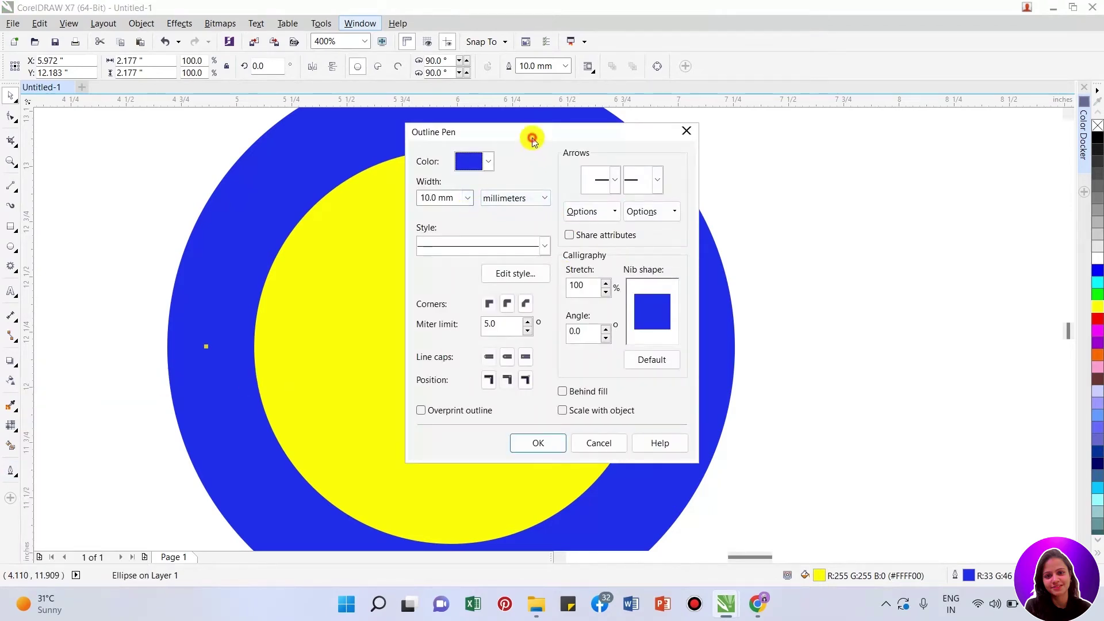
left_click_drag(532, 138, 756, 177)
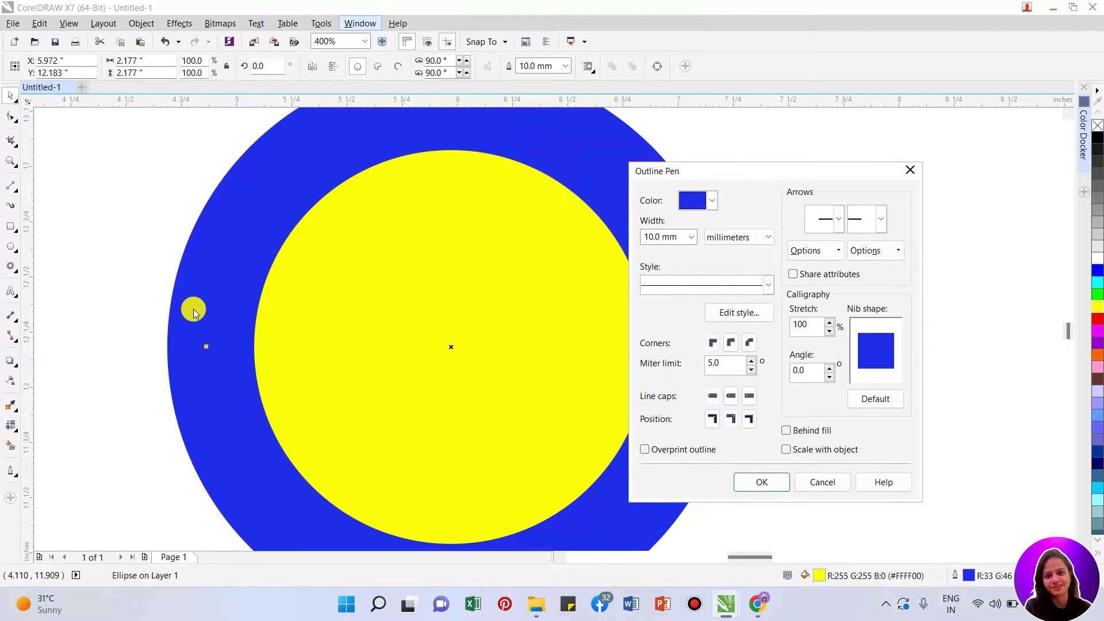
left_click(910, 169)
- Move the circle aside to the left and draw a horizontal line about 6.09 inches long beside it
scroll(421, 321, "down", 2)
left_click_drag(493, 315, 334, 337)
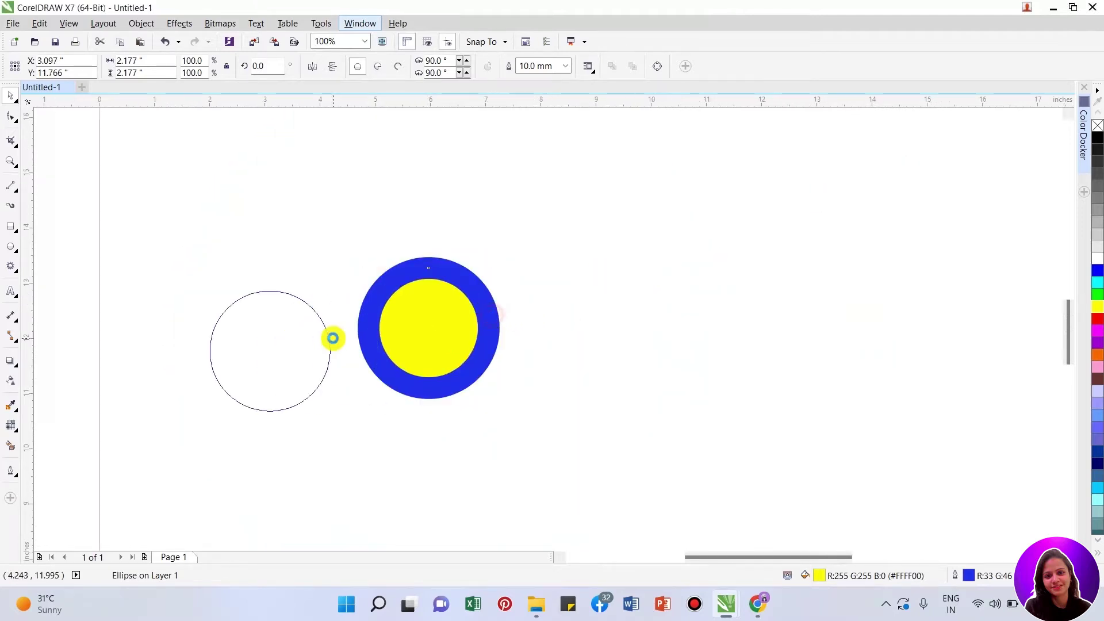
left_click(11, 185)
left_click(409, 260)
left_click(750, 260)
- Thicken the horizontal line's outline to 1.5 mm and finally to 2.5 mm
scroll(635, 253, "up", 1)
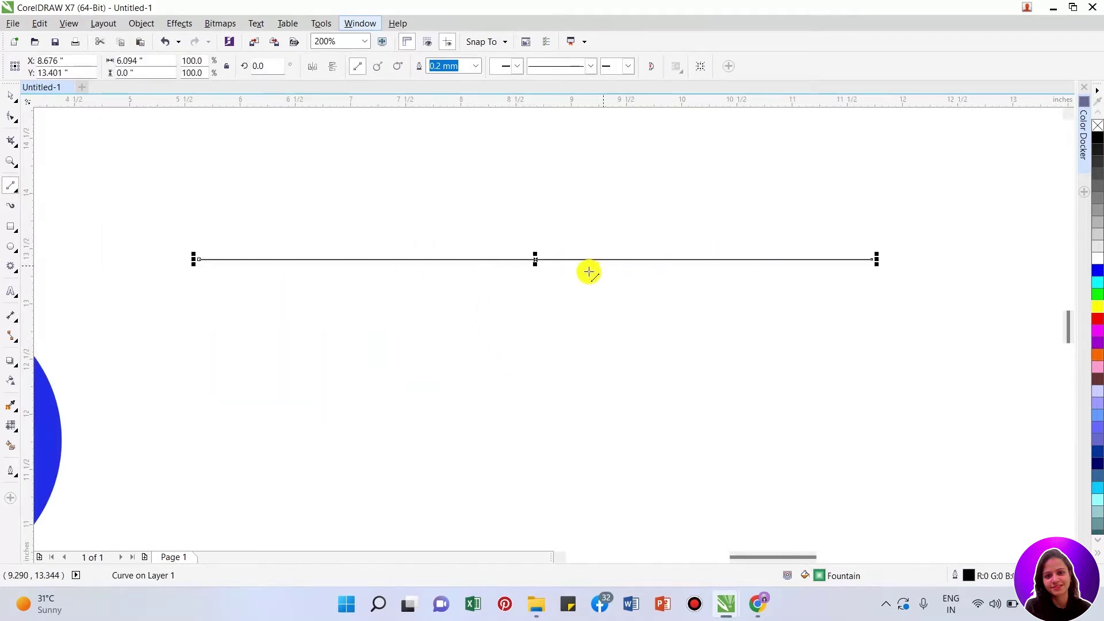
left_click(12, 474)
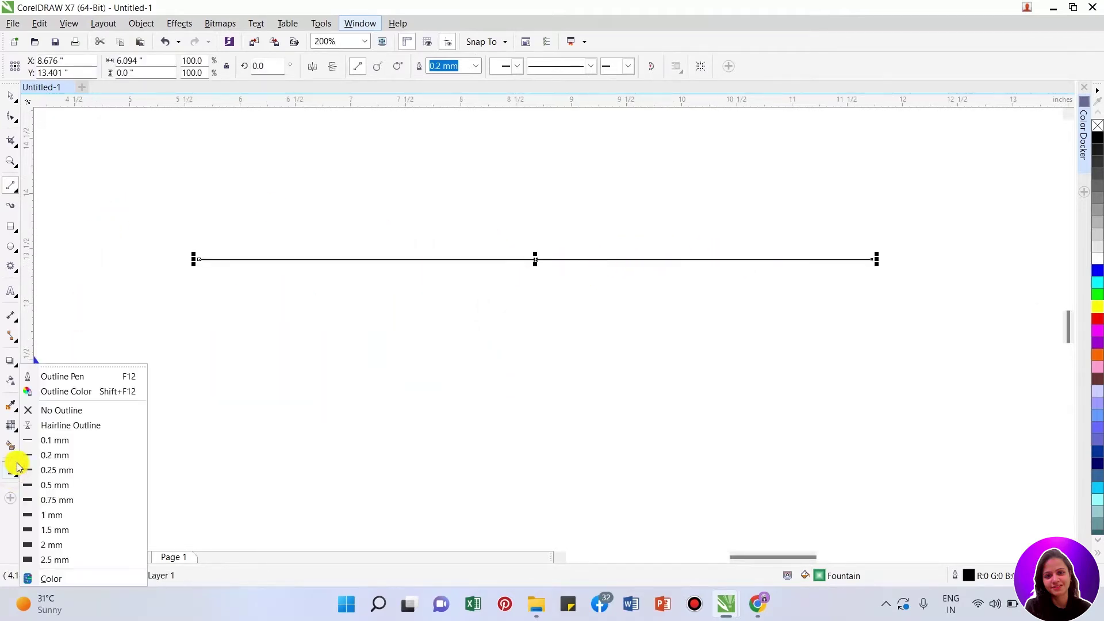
left_click(58, 530)
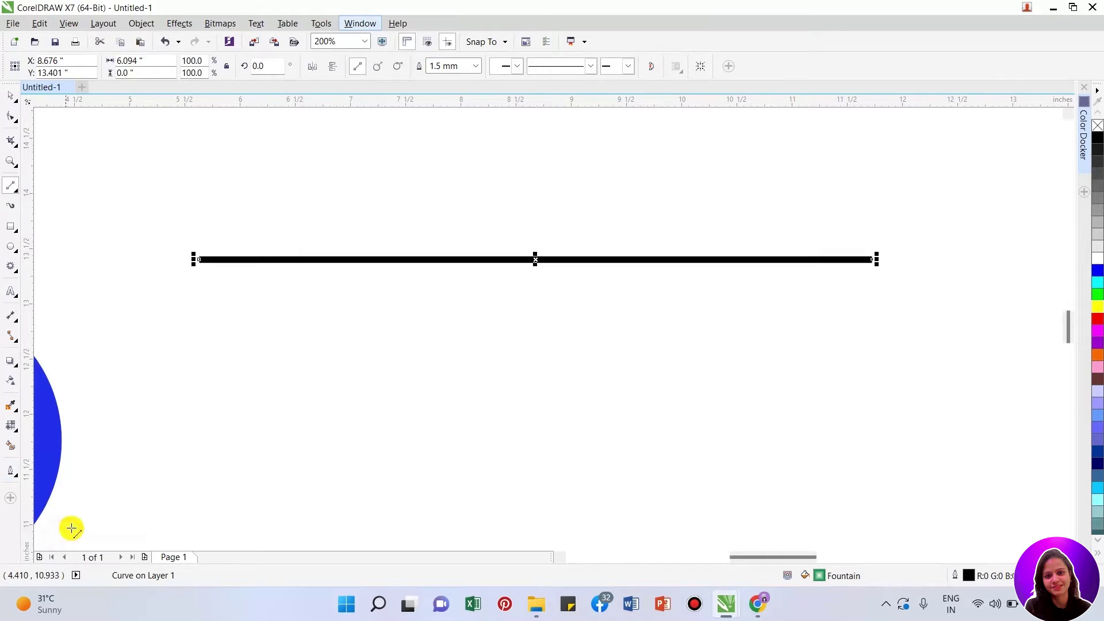
left_click(10, 470)
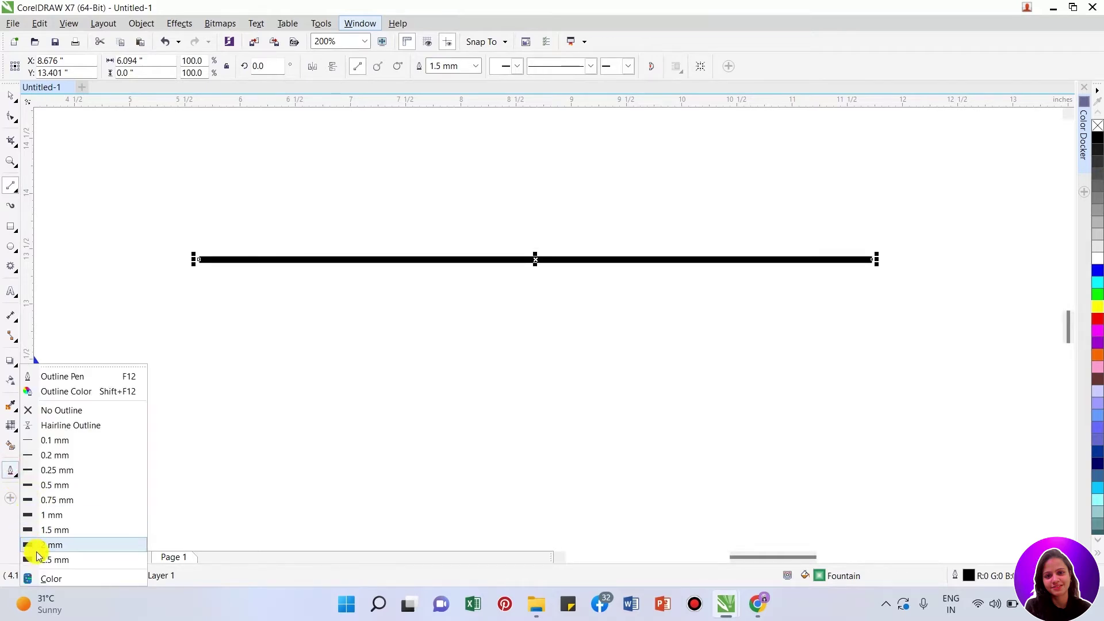
left_click(29, 560)
scroll(822, 240, "up", 3)
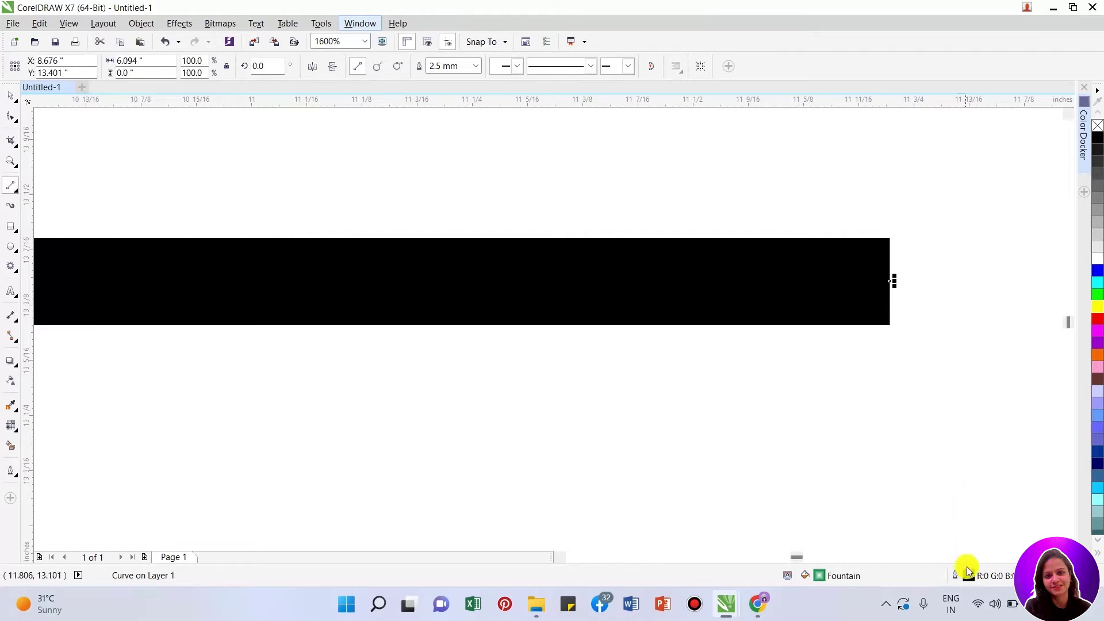
- Bring up the Outline Pen settings for the horizontal line and close them again
left_click(11, 473)
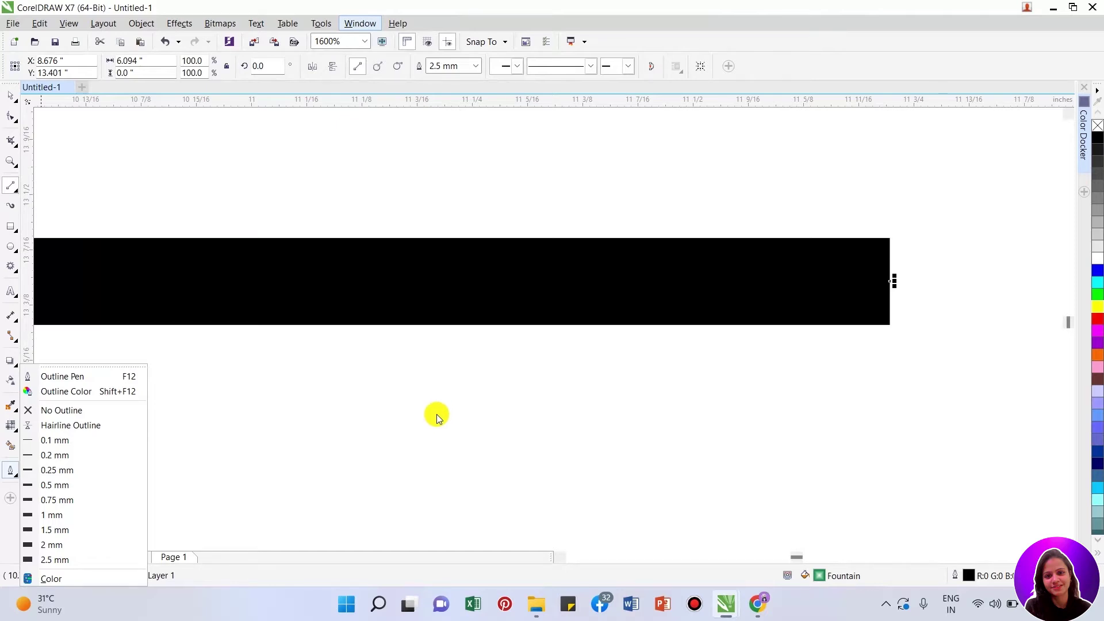
left_click(357, 507)
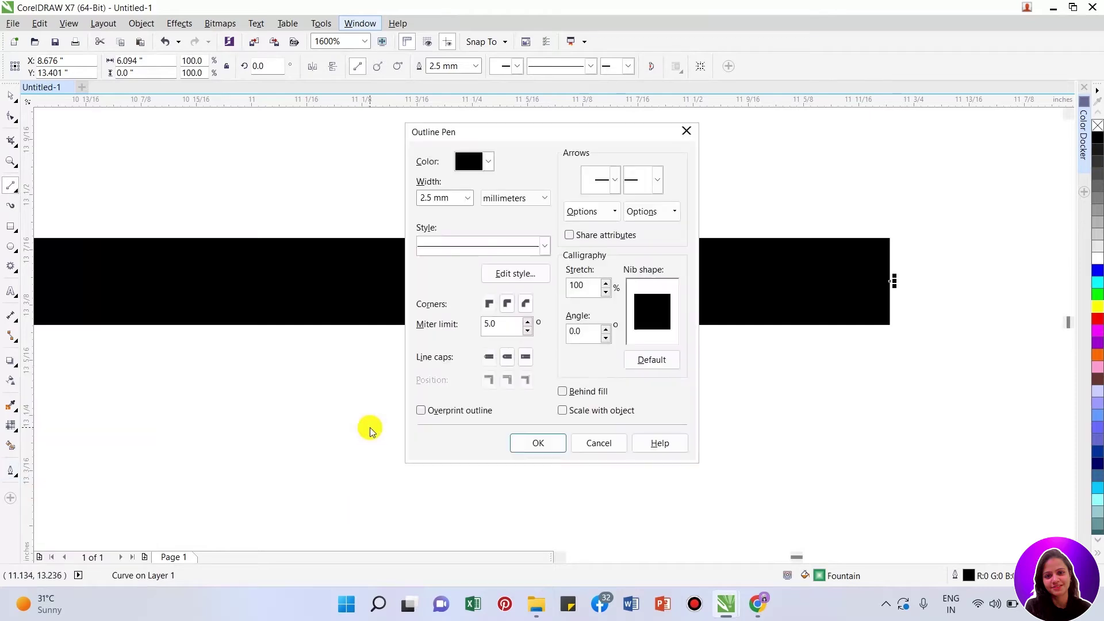
left_click(686, 131)
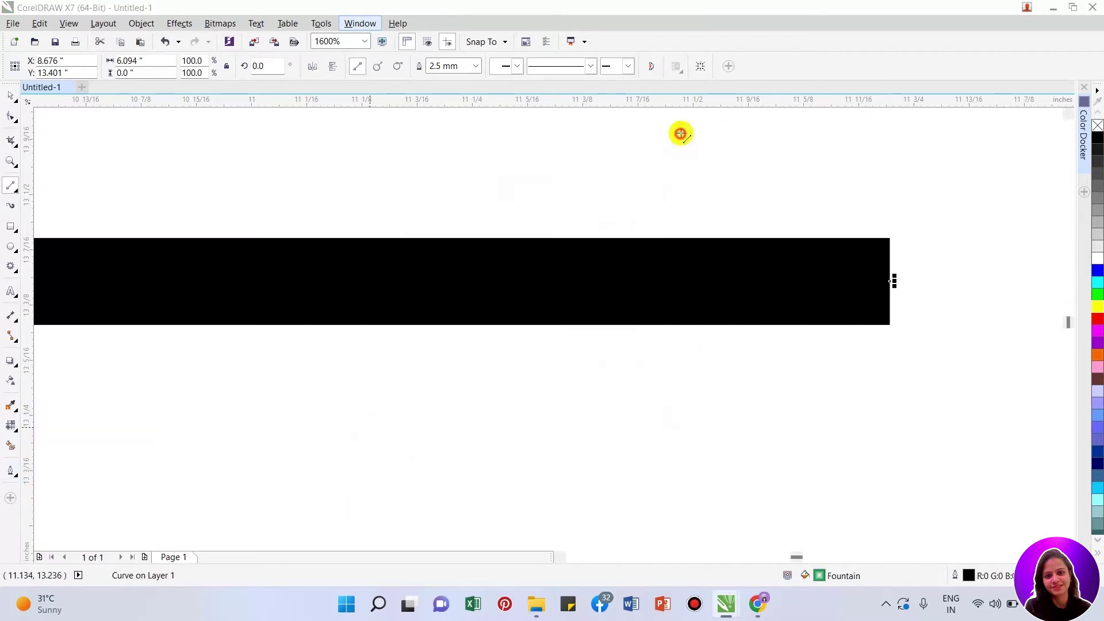
- In the horizontal line's Outline Pen settings, set the colour to blue and the width to 1.5 mm, with millimeters as the unit
double_click(970, 578)
left_click_drag(589, 135, 739, 181)
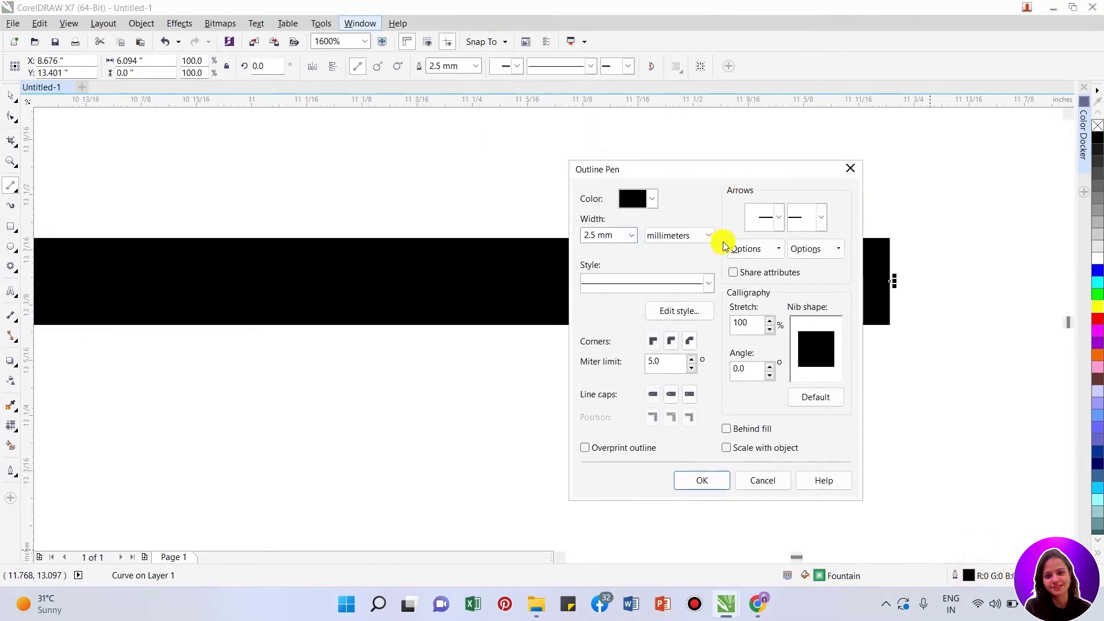
left_click(653, 205)
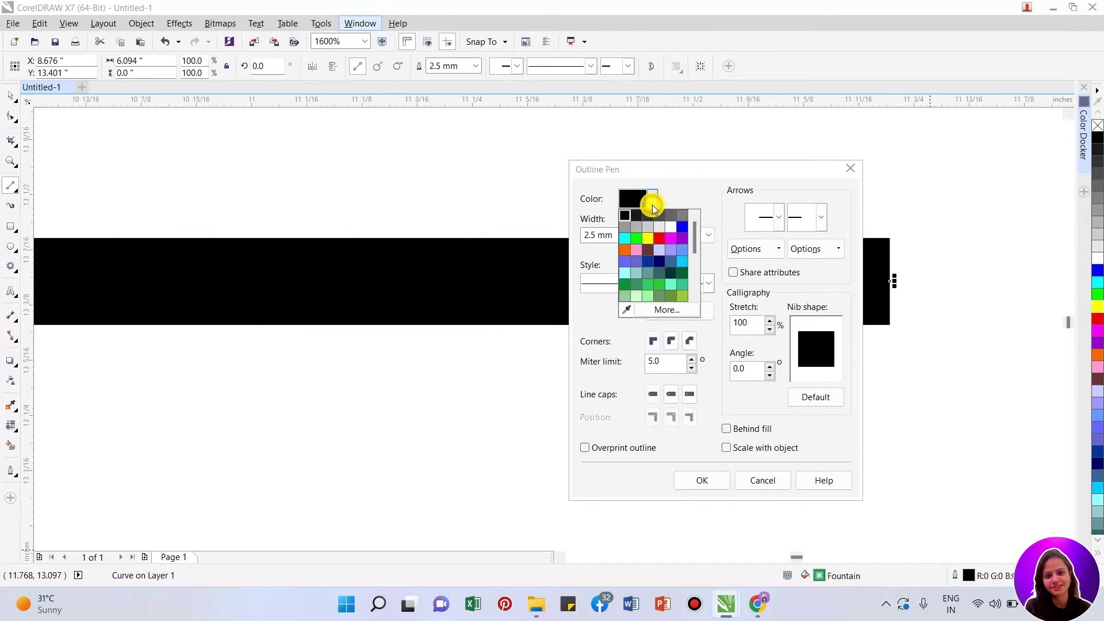
left_click(682, 226)
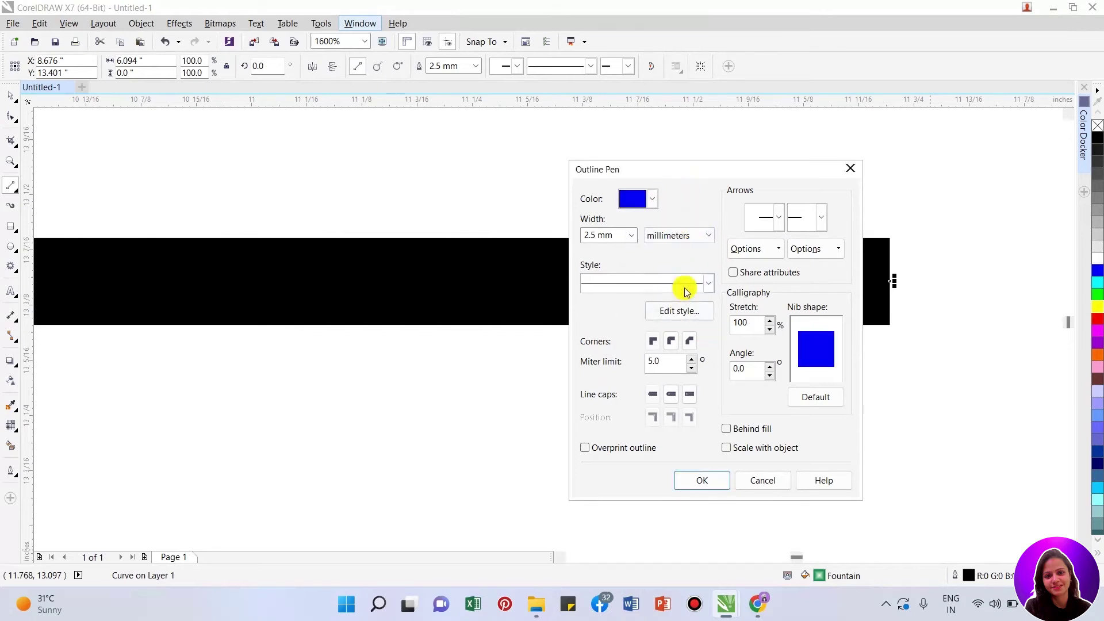
left_click(633, 237)
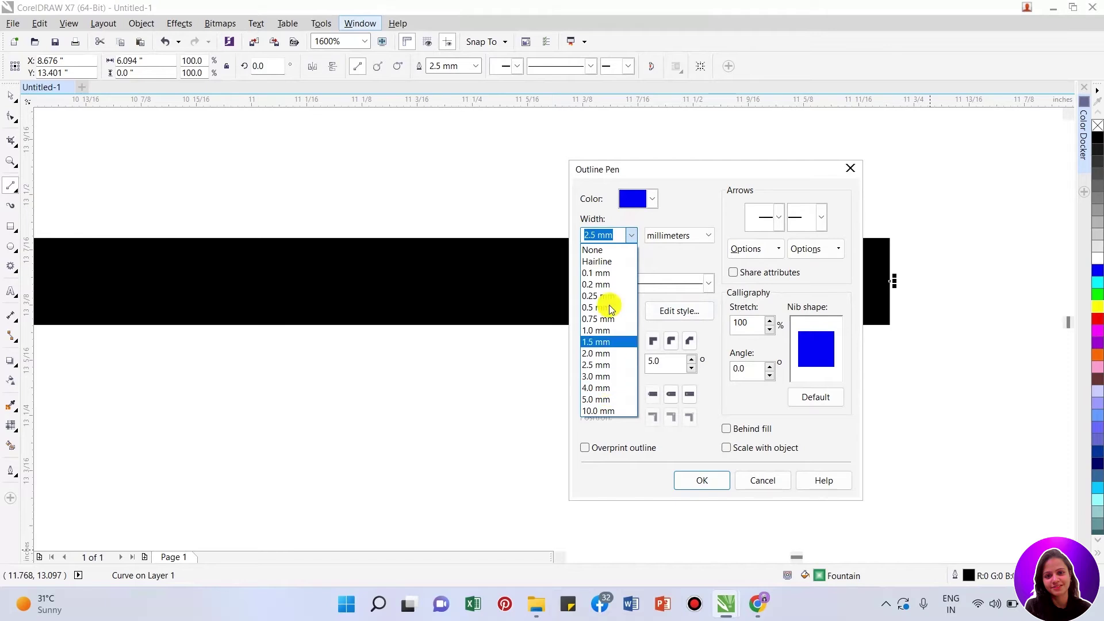
left_click(609, 342)
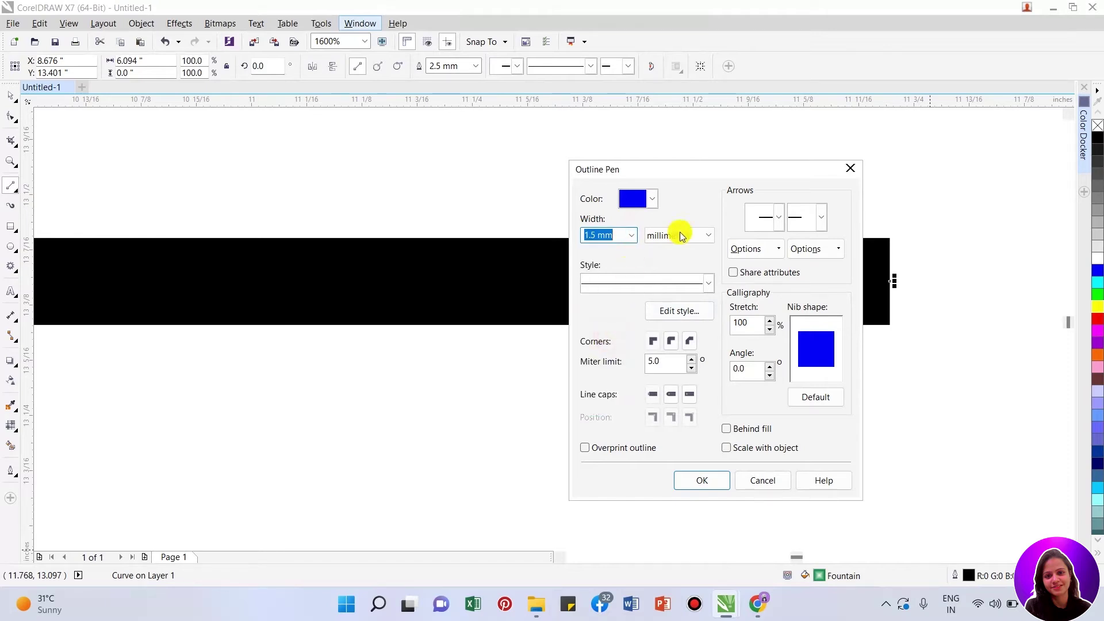
left_click(708, 241)
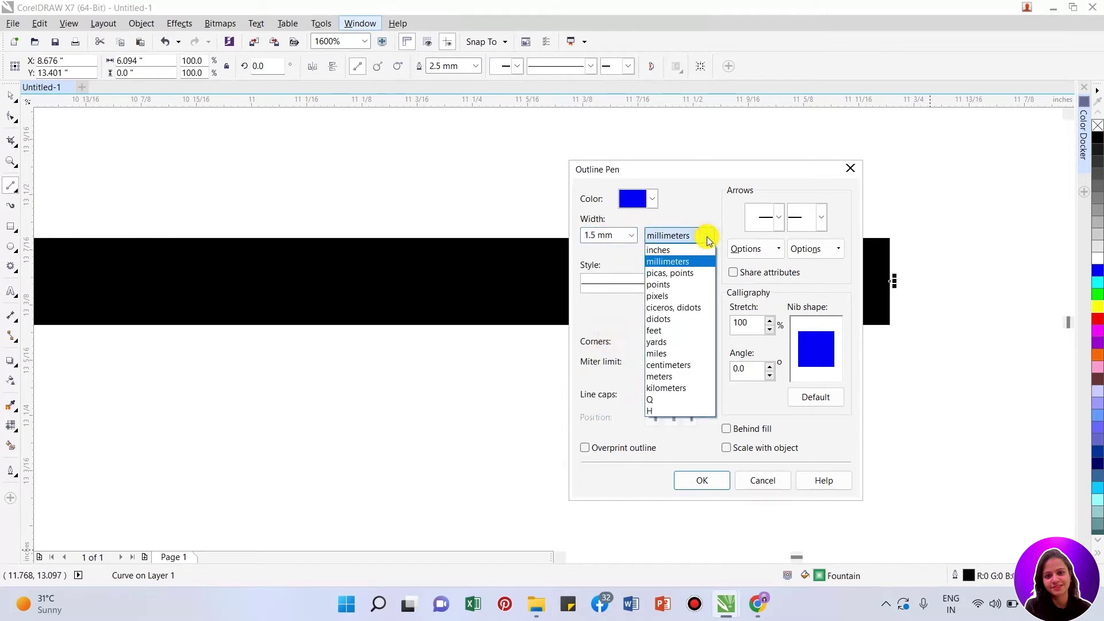
left_click(670, 263)
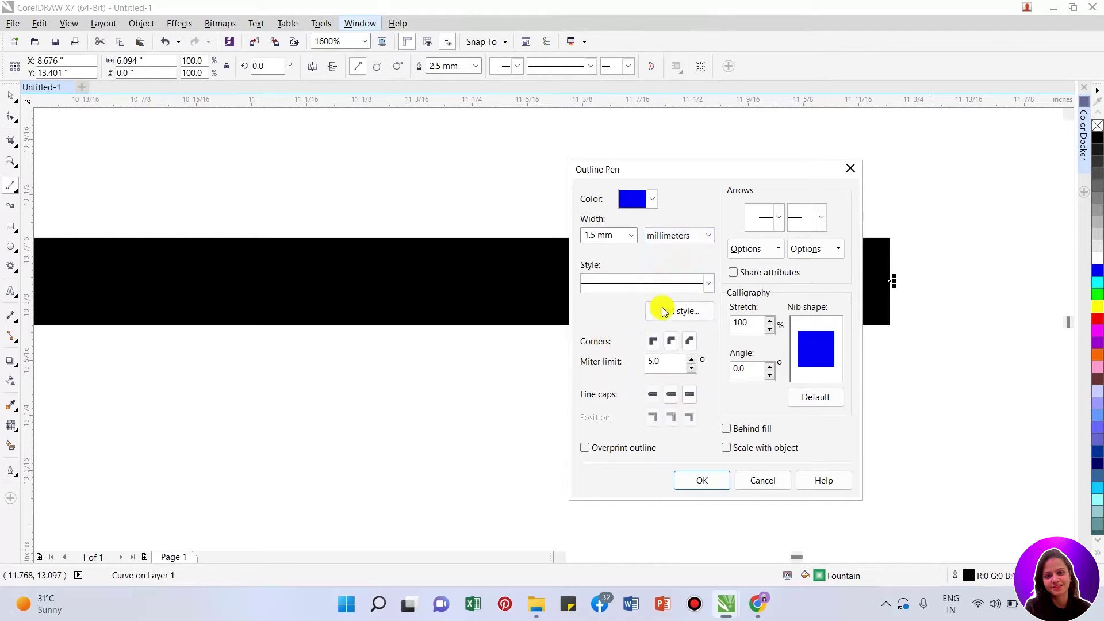
- Give the line a solid style with round corners and round caps, enable overprint outline, behind fill and scale with object, and apply the settings
left_click(709, 283)
left_click_drag(710, 313, 705, 291)
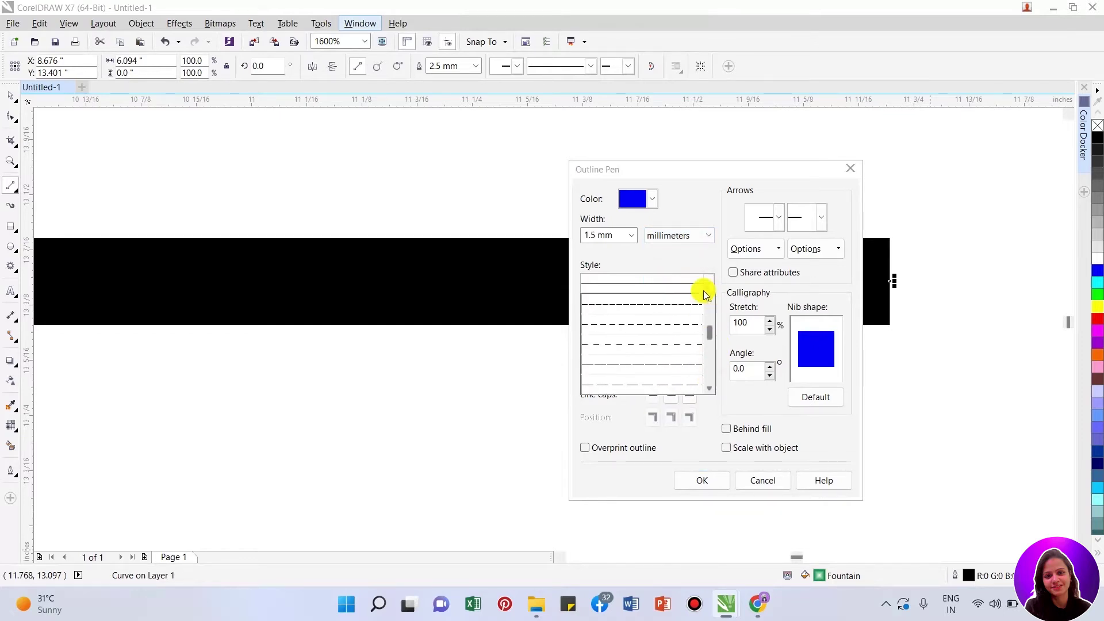
left_click(714, 282)
left_click(671, 340)
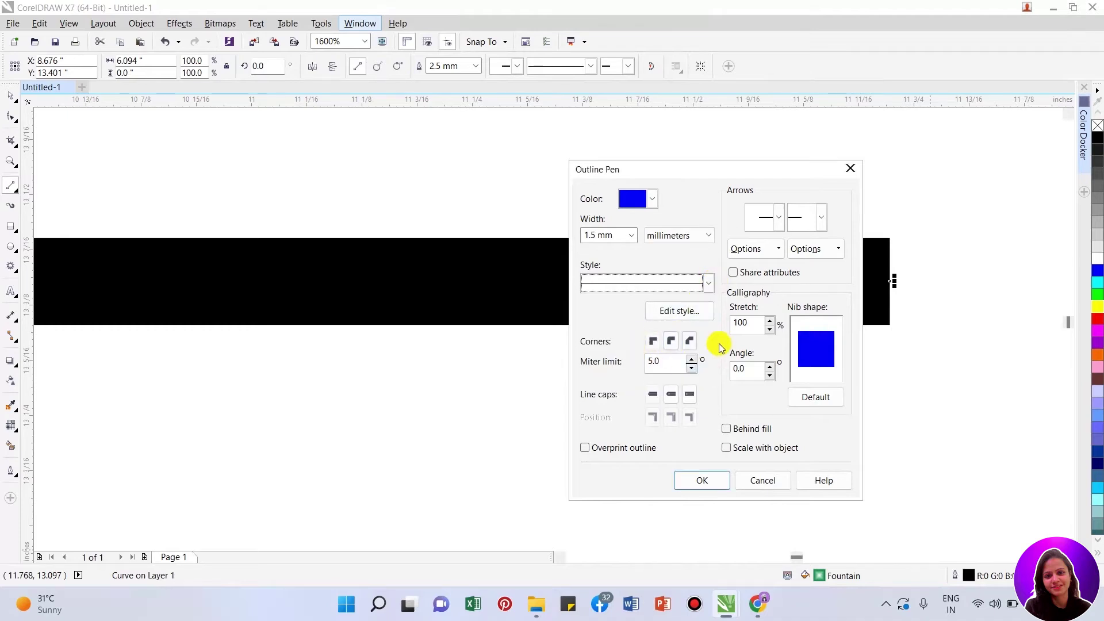
left_click(671, 343)
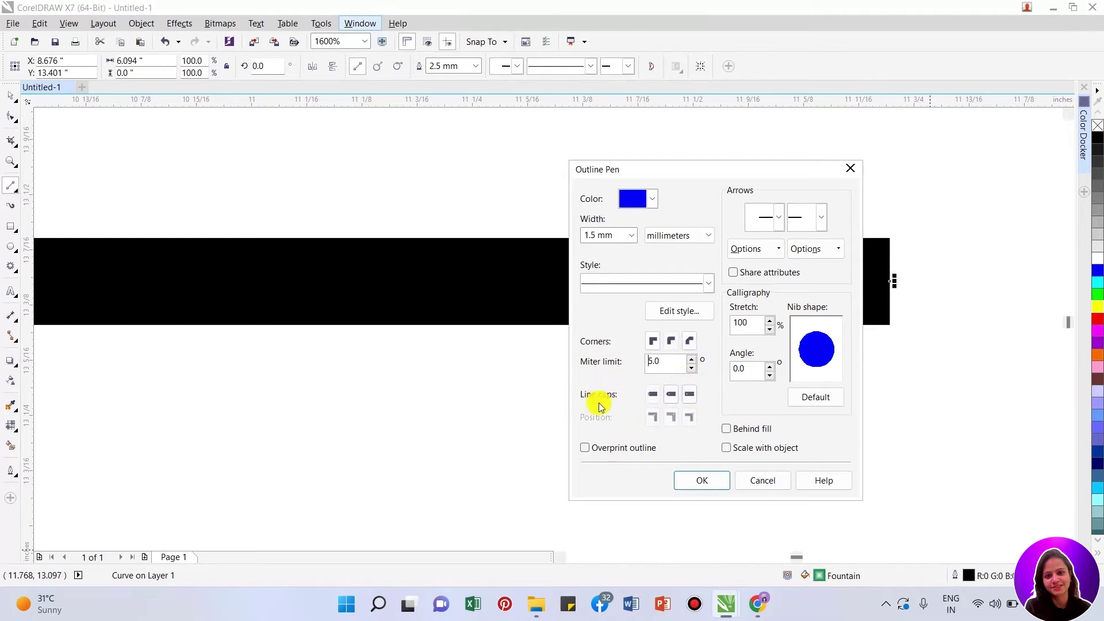
left_click(671, 395)
left_click(586, 448)
left_click(728, 448)
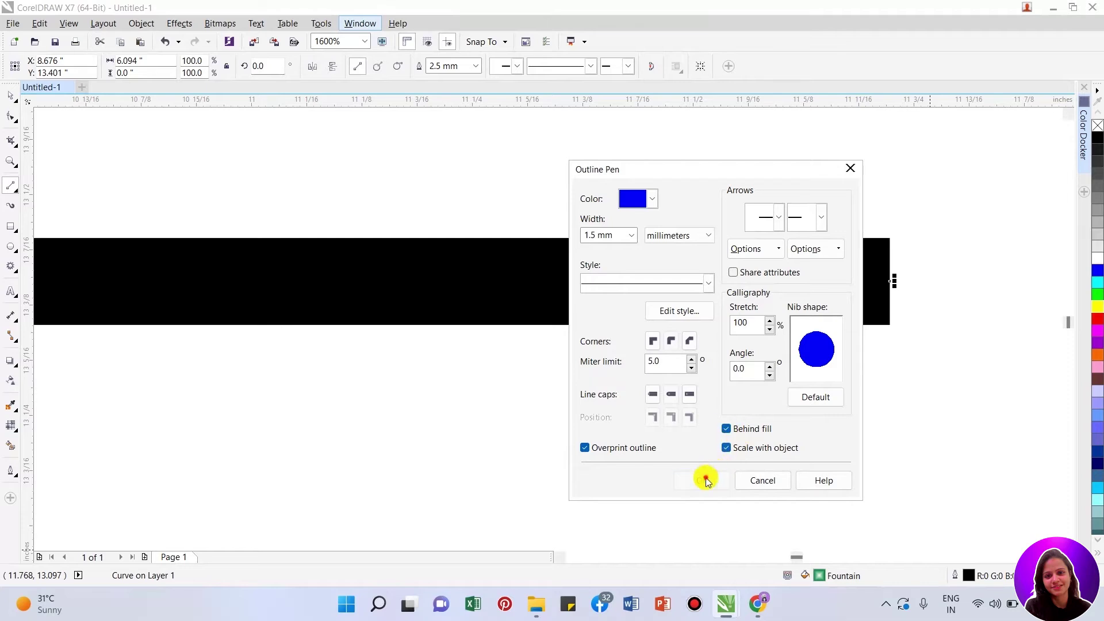
left_click(704, 480)
scroll(772, 264, "up", 2)
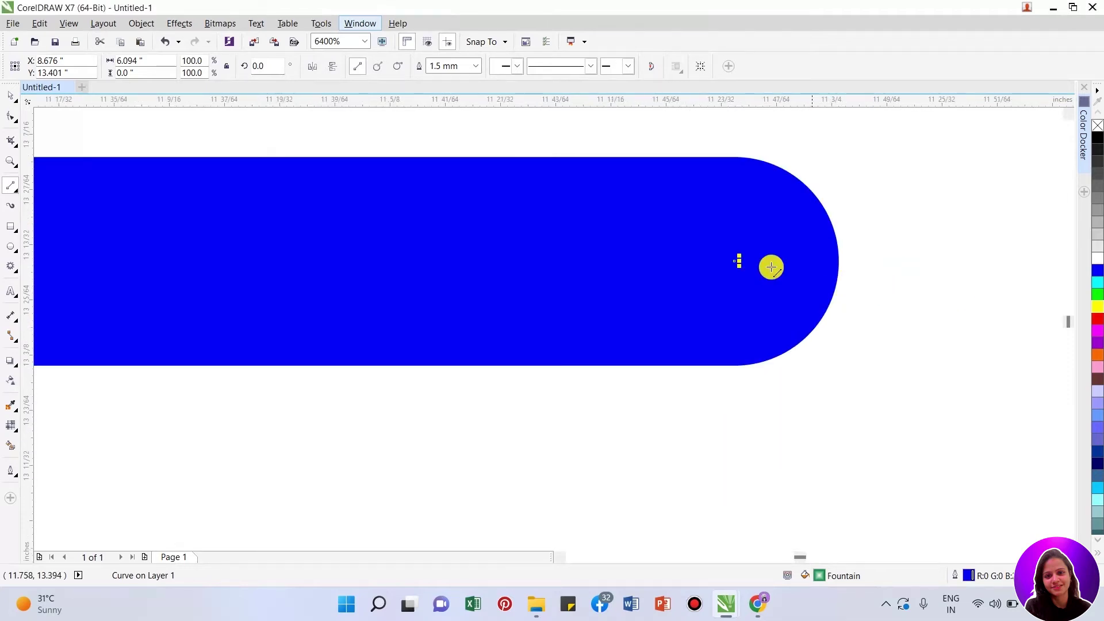
scroll(751, 233, "down", 1)
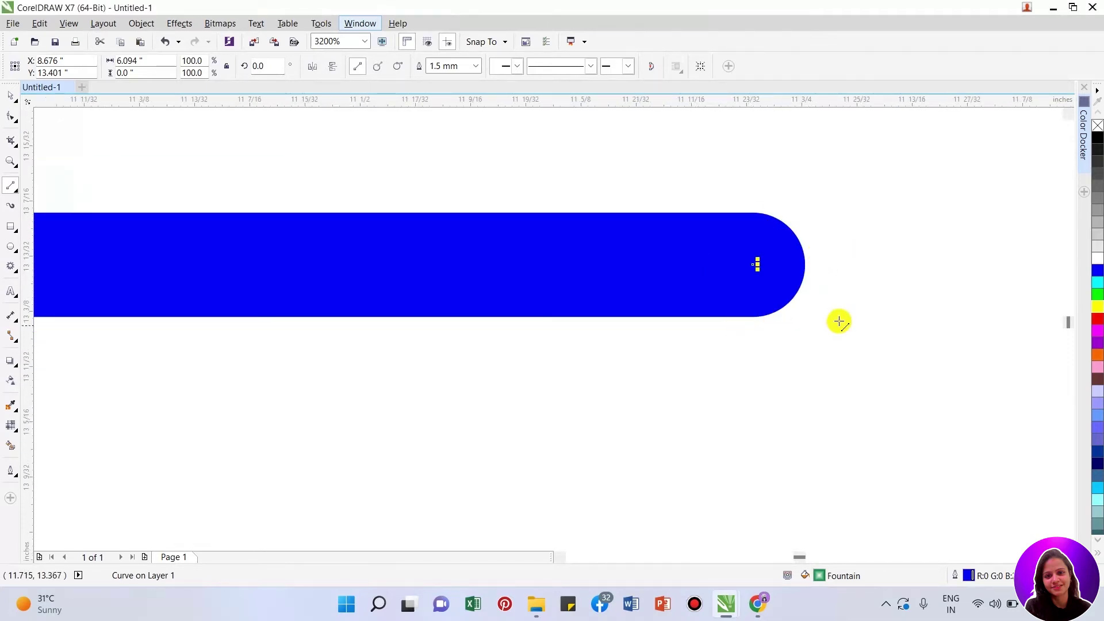
scroll(698, 254, "down", 1)
scroll(698, 254, "down", 4)
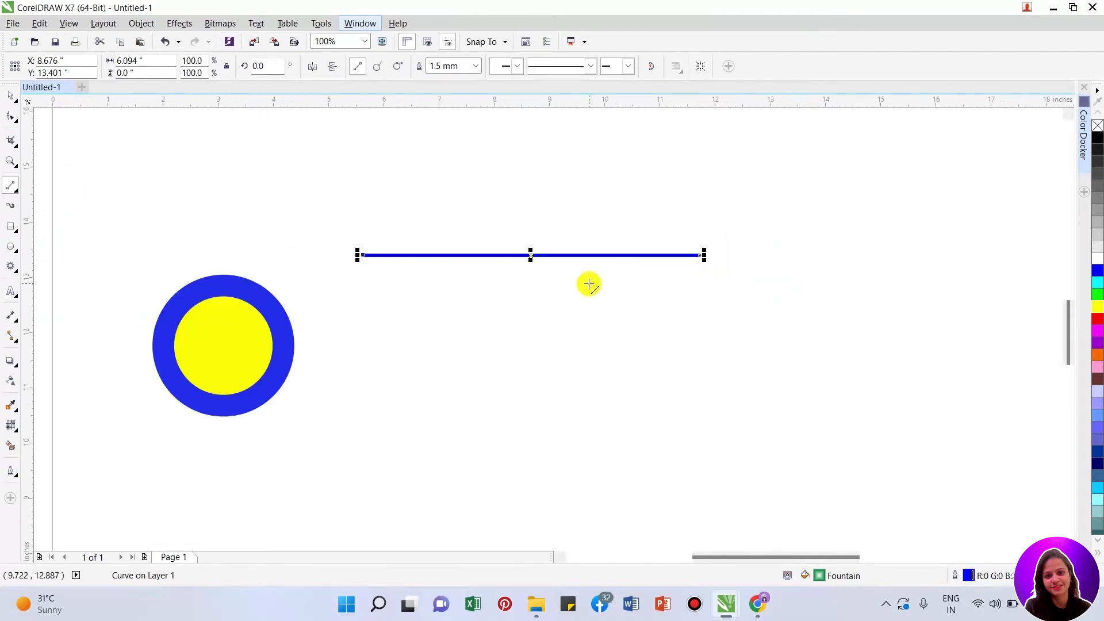
- Move the blue line and the circle down and to the left to free up an empty area for text
left_click(545, 299)
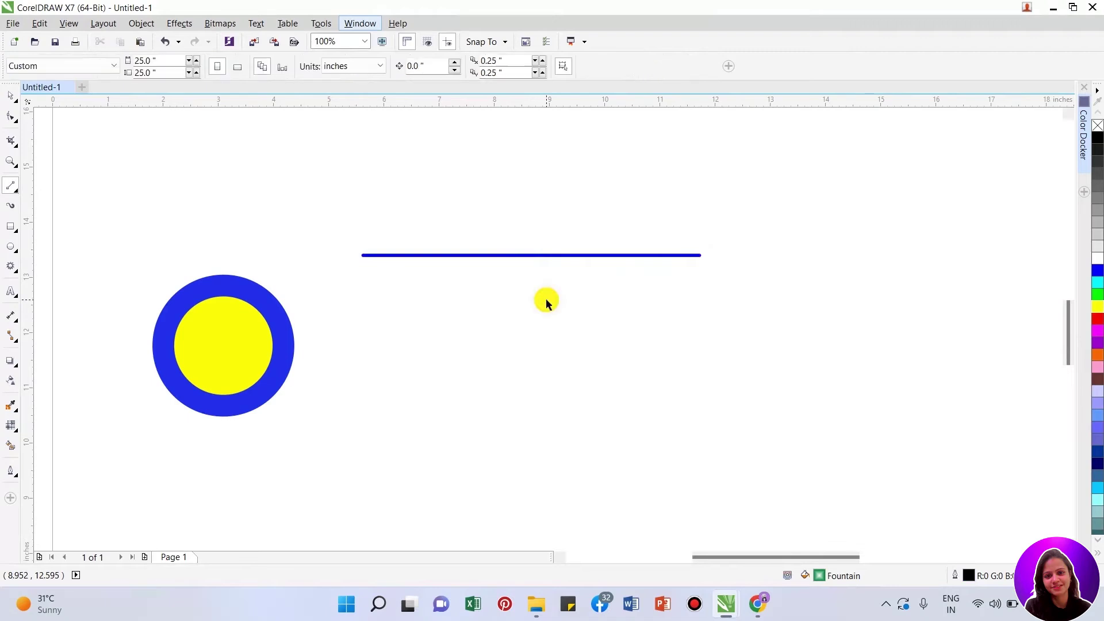
left_click_drag(544, 259, 243, 493)
left_click(229, 391)
left_click_drag(228, 391, 144, 475)
scroll(209, 362, "down", 2)
scroll(313, 238, "up", 3)
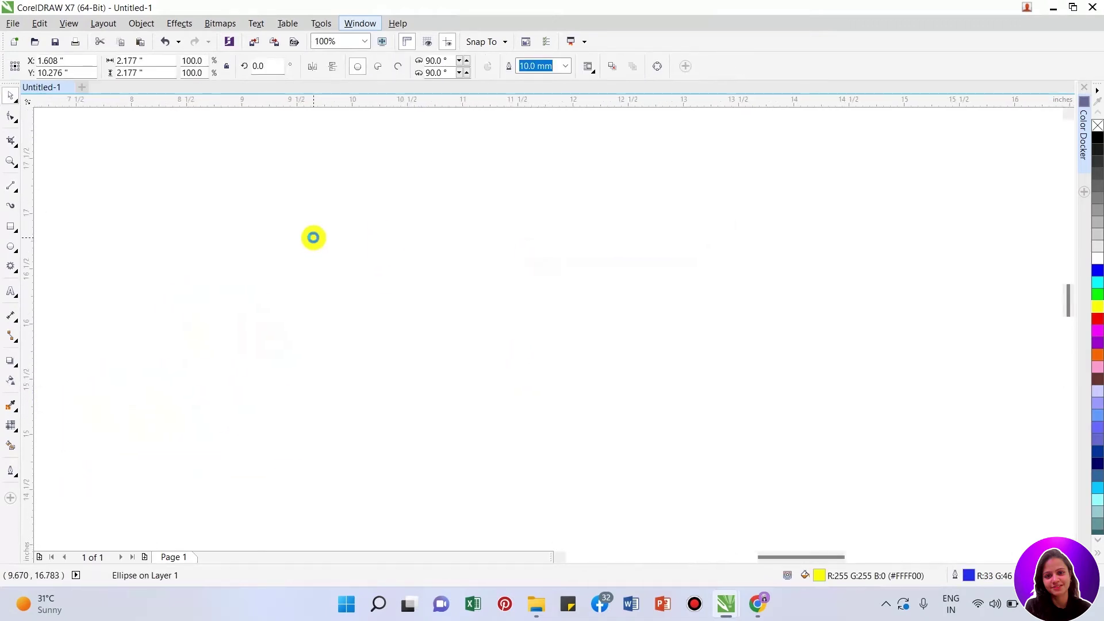
- Add one line of artistic text in the empty area reading "DIGITAL" followed by the presenter's first name in capitals
left_click(11, 290)
left_click(210, 286)
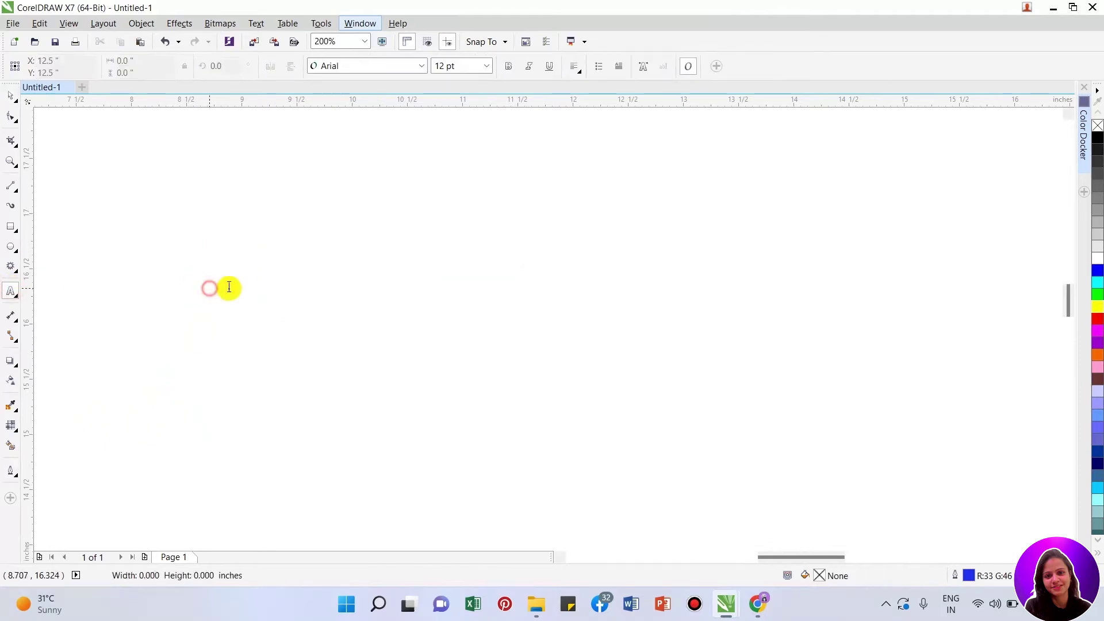
type("d")
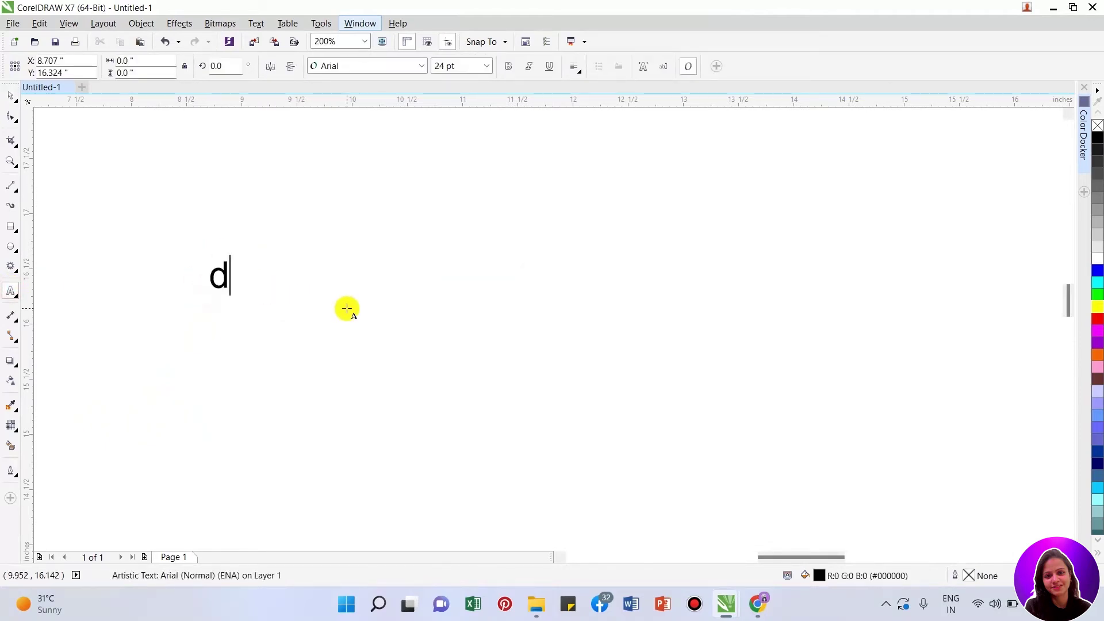
type("DIT")
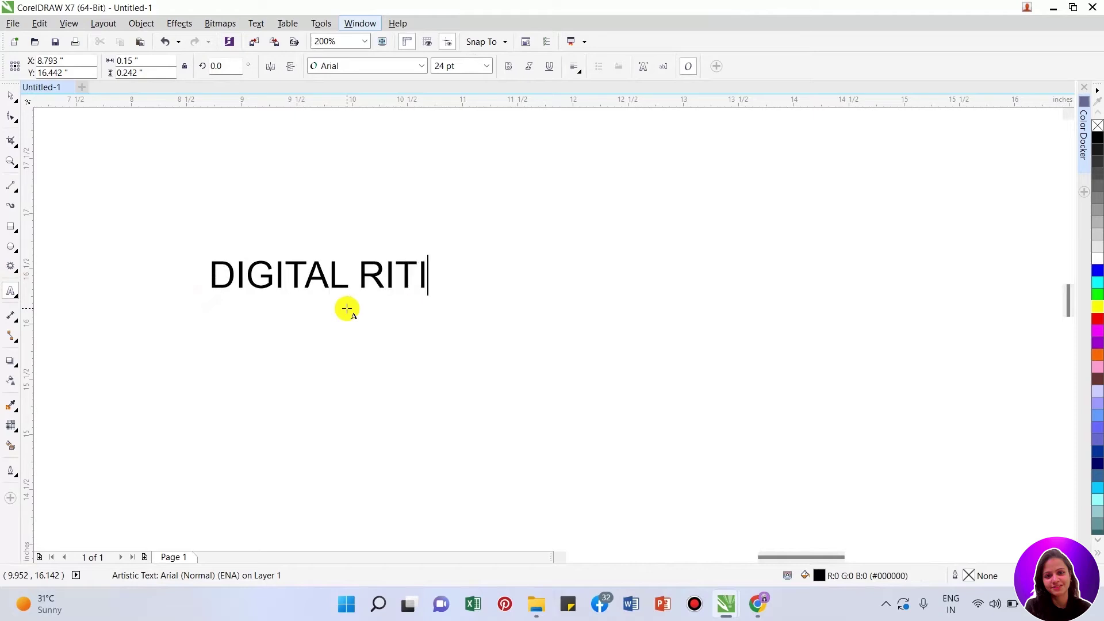
type("KA")
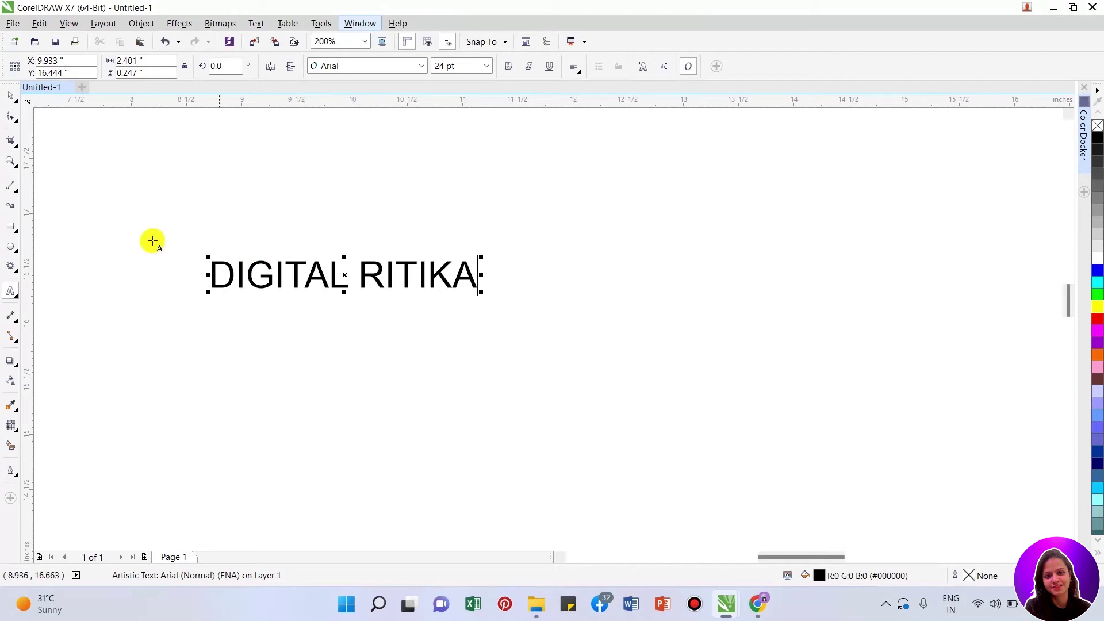
- Enlarge the text to about 48 pt and place a duplicate of it directly below the original
left_click_drag(481, 294, 828, 301)
left_click_drag(434, 286, 460, 372)
left_click(382, 303, "shift")
left_click(846, 353)
- Fill both text lines with red
scroll(629, 321, "up", 1)
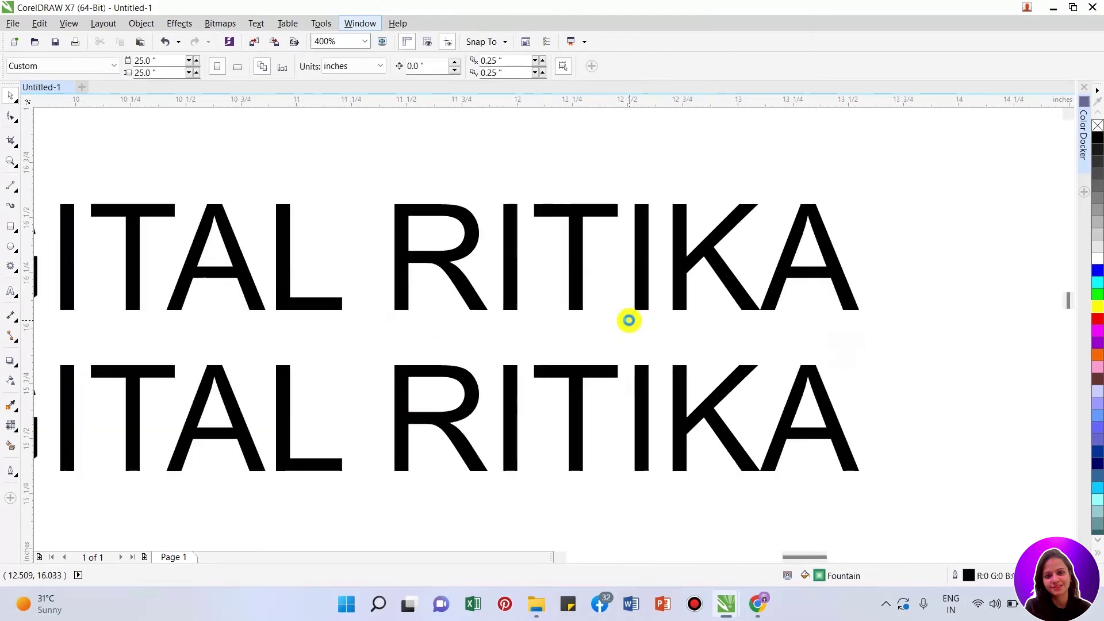
scroll(540, 266, "down", 1)
left_click_drag(155, 204, 777, 493)
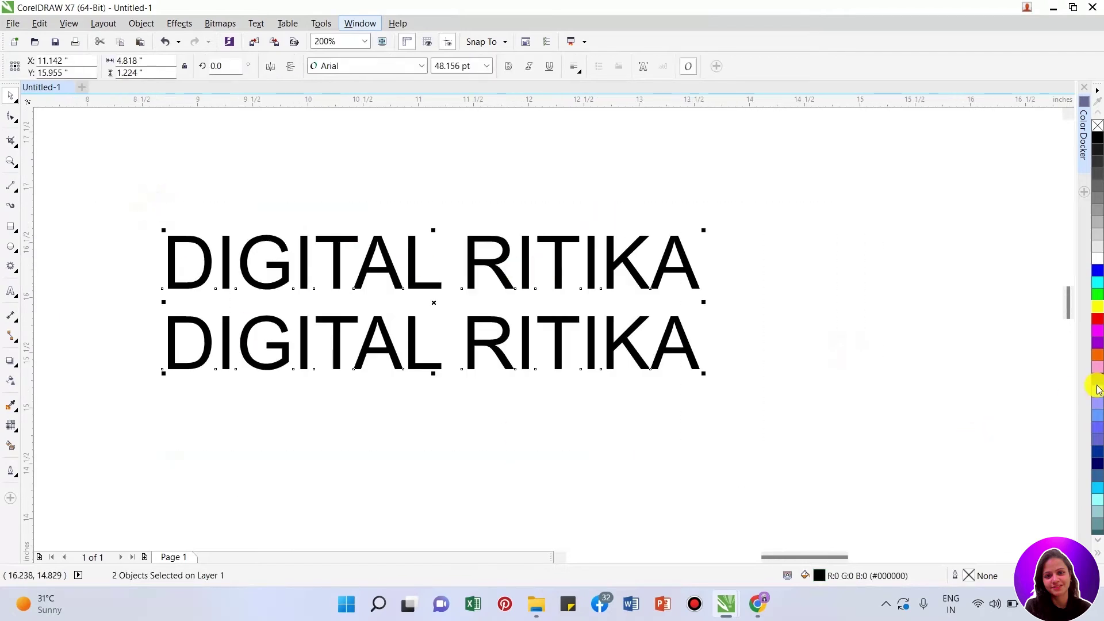
left_click(1098, 319)
left_click(989, 346)
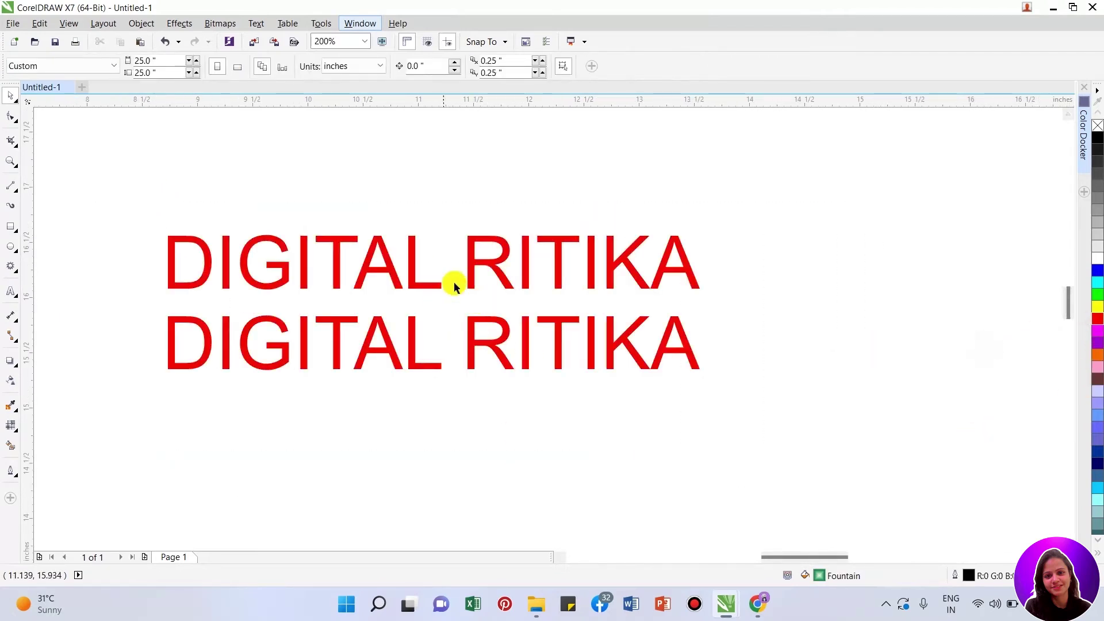
- Give both red text lines a white outline 0.75 mm wide
left_click_drag(152, 210, 782, 461)
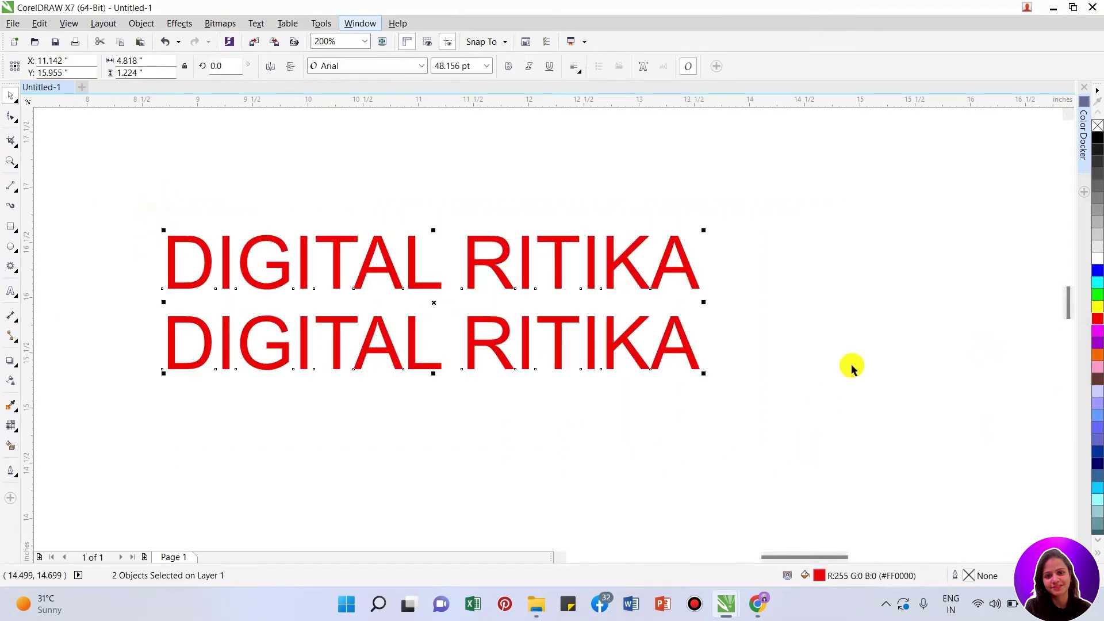
right_click(1098, 260)
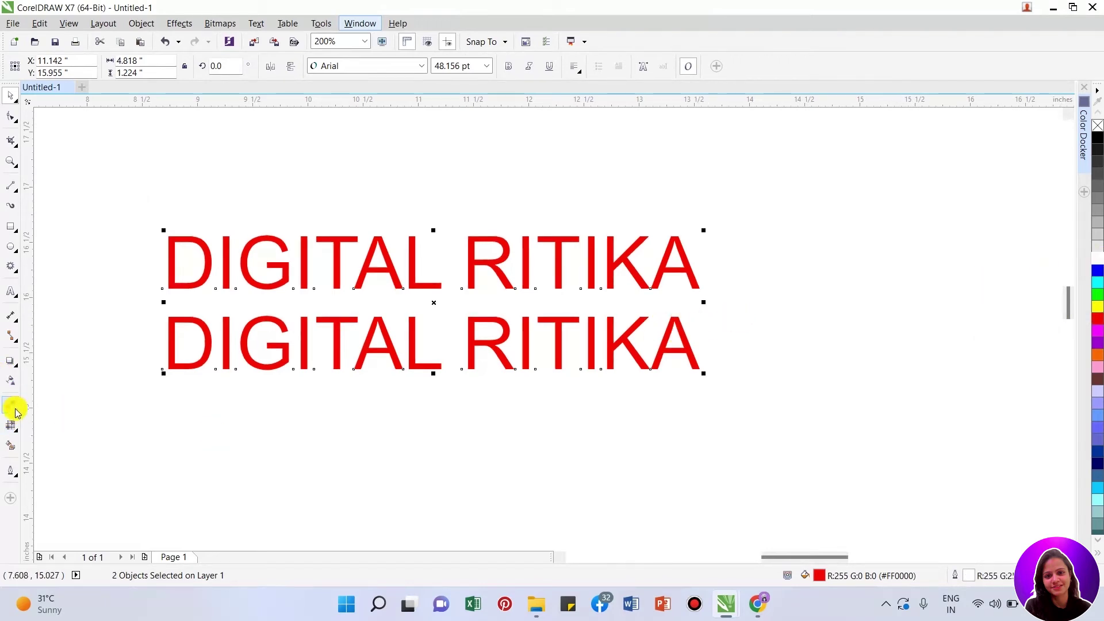
left_click(11, 472)
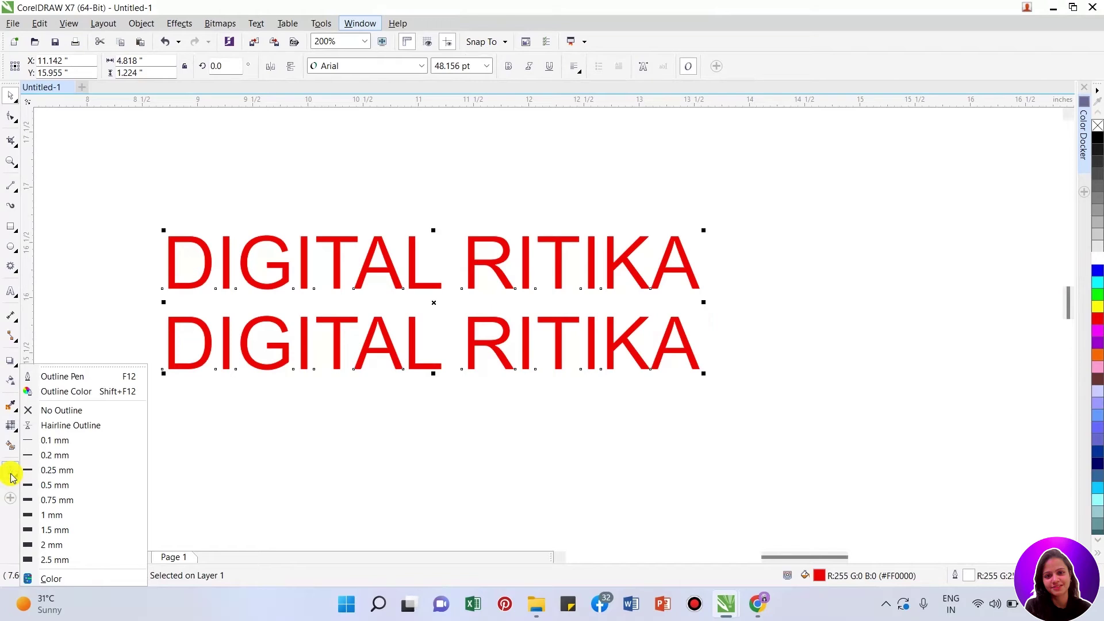
left_click(59, 504)
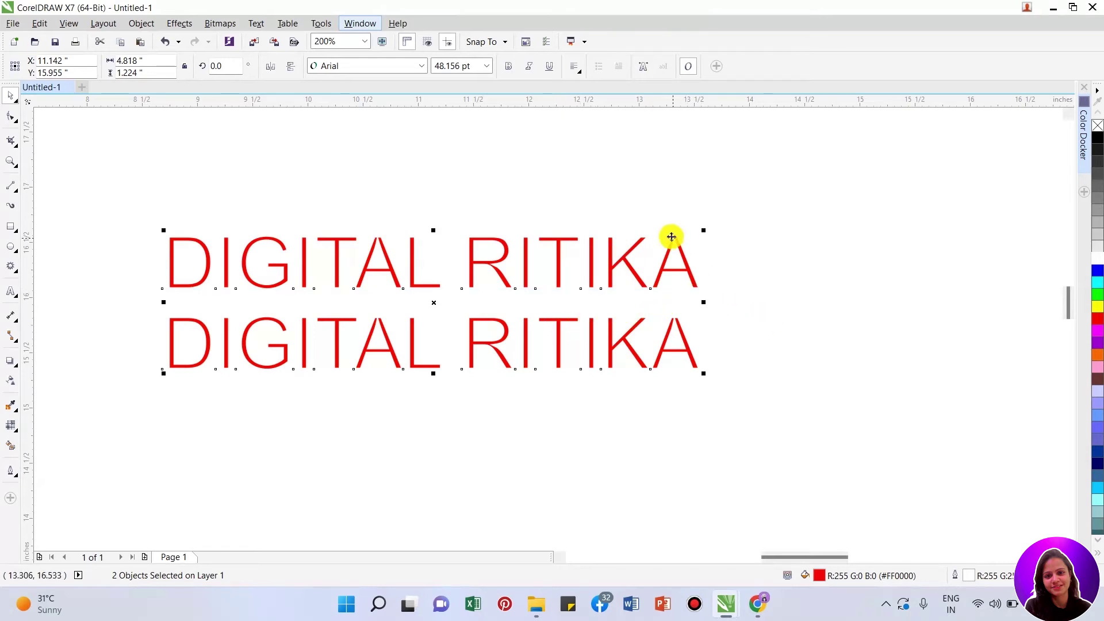
scroll(673, 237, "up", 2)
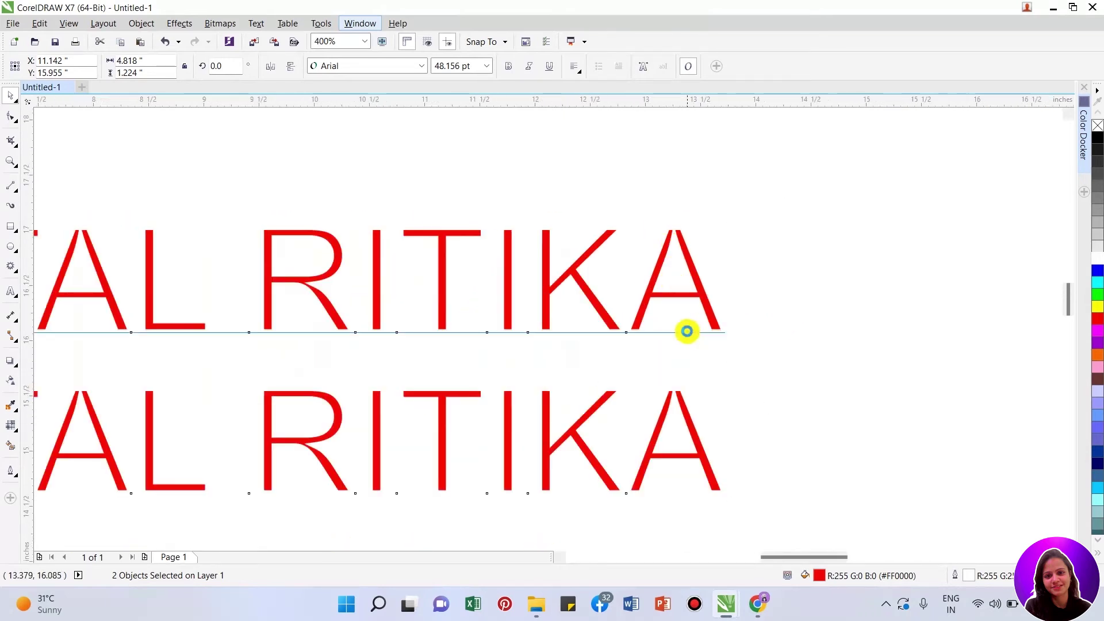
scroll(688, 328, "down", 2)
- In the Outline Pen settings of both texts, choose white, round corners, overprint outline, behind fill and scale with object, apply them and deselect the texts
double_click(976, 577)
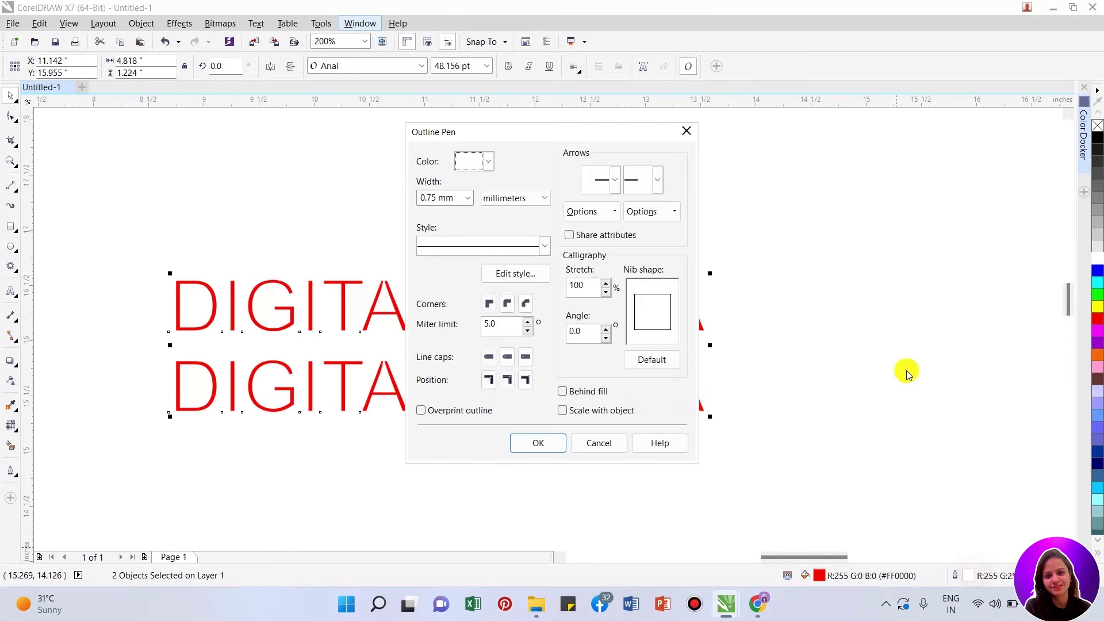
left_click_drag(503, 119, 750, 190)
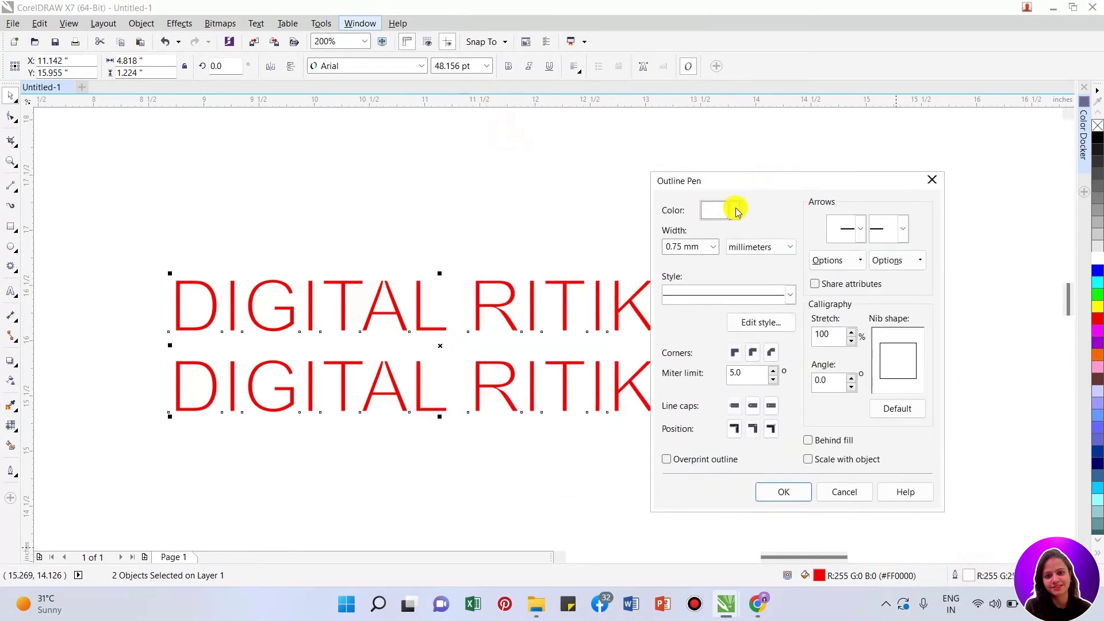
left_click(734, 210)
left_click(755, 230)
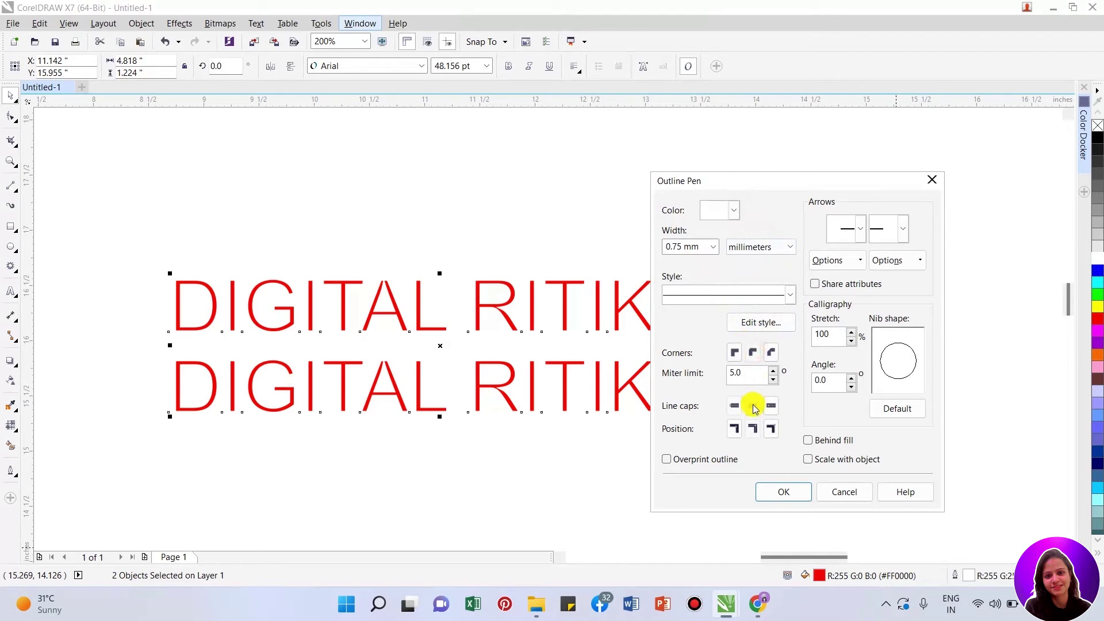
left_click(667, 459)
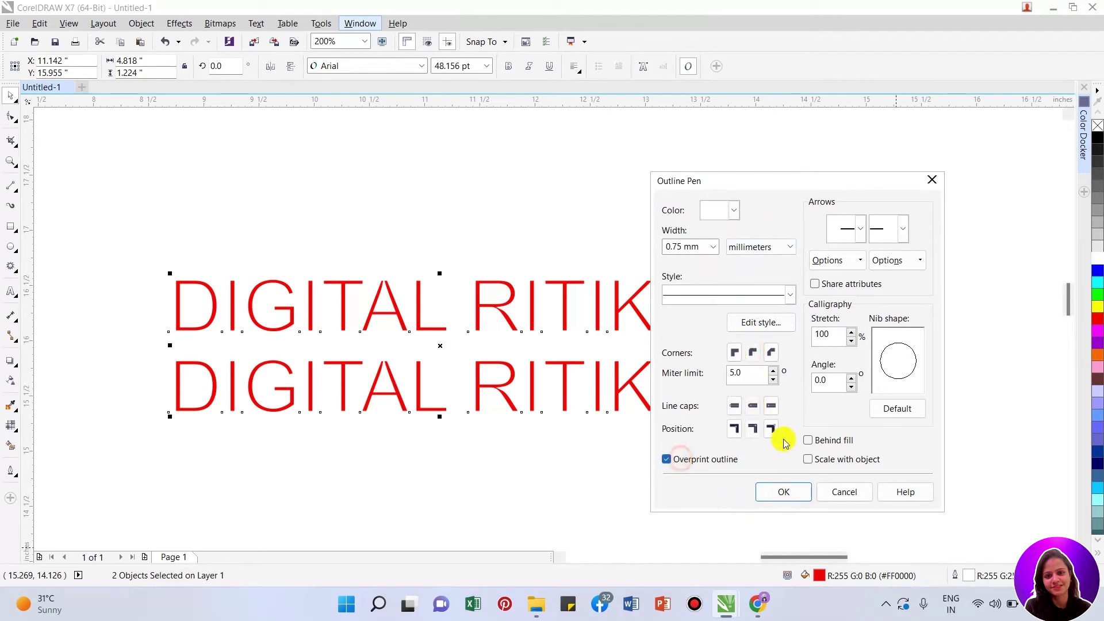
left_click(819, 439)
left_click(808, 459)
left_click(782, 492)
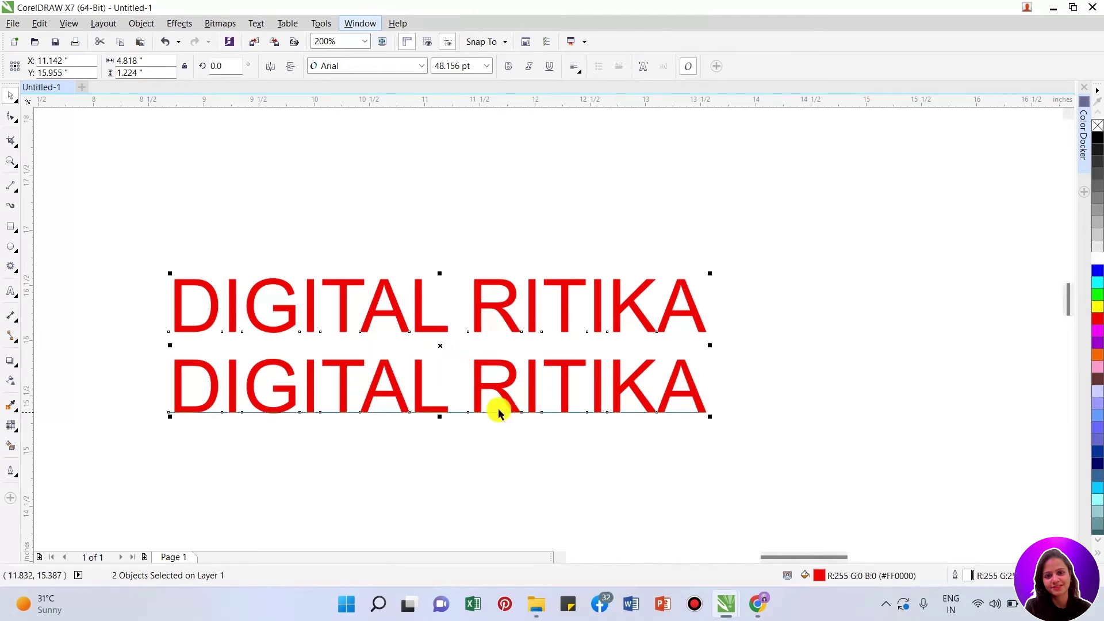
scroll(495, 412, "up", 2)
scroll(604, 387, "up", 2)
scroll(577, 288, "down", 2)
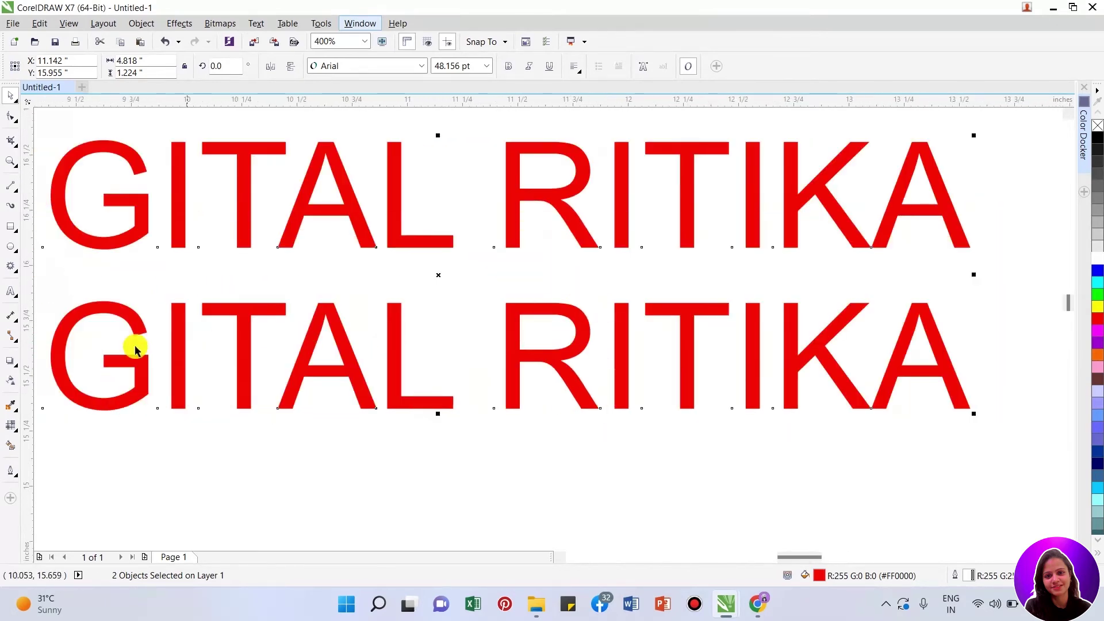
left_click(402, 475)
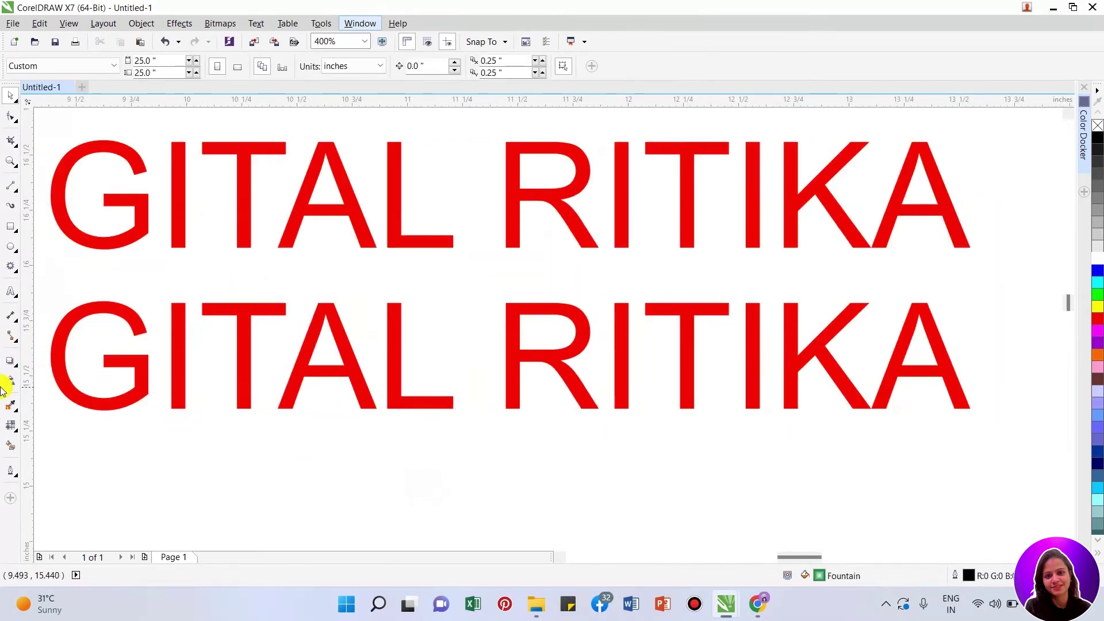
- Apply the Flat Bottom Left drop shadow preset to the lower text and shorten its offset to about -0.002" by -0.01"
left_click(10, 360)
left_click(144, 383)
scroll(414, 403, "down", 2)
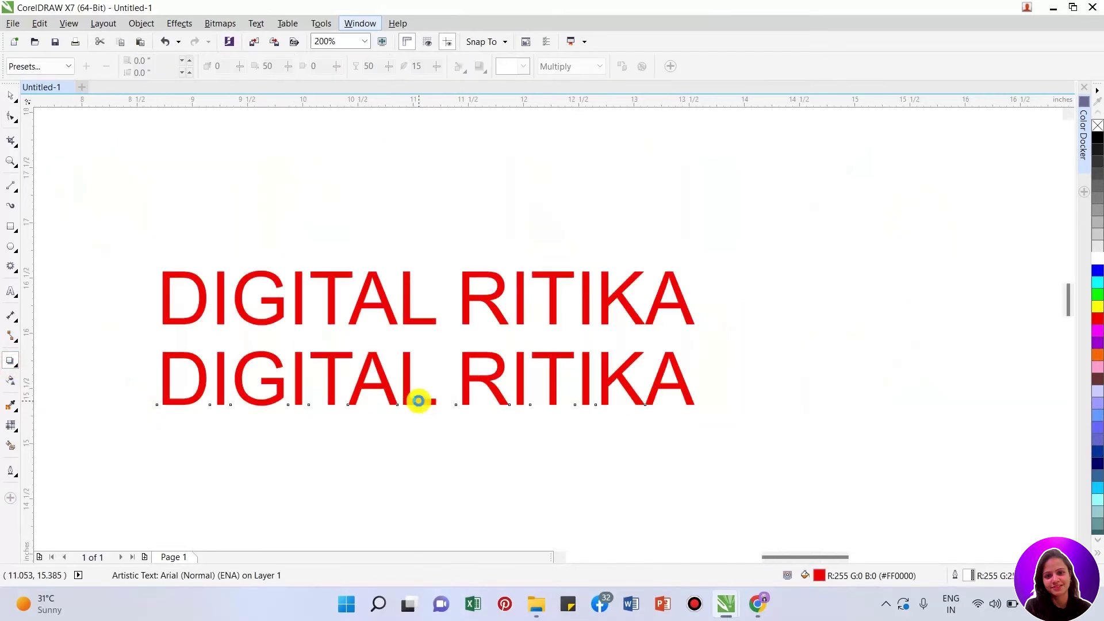
left_click(47, 67)
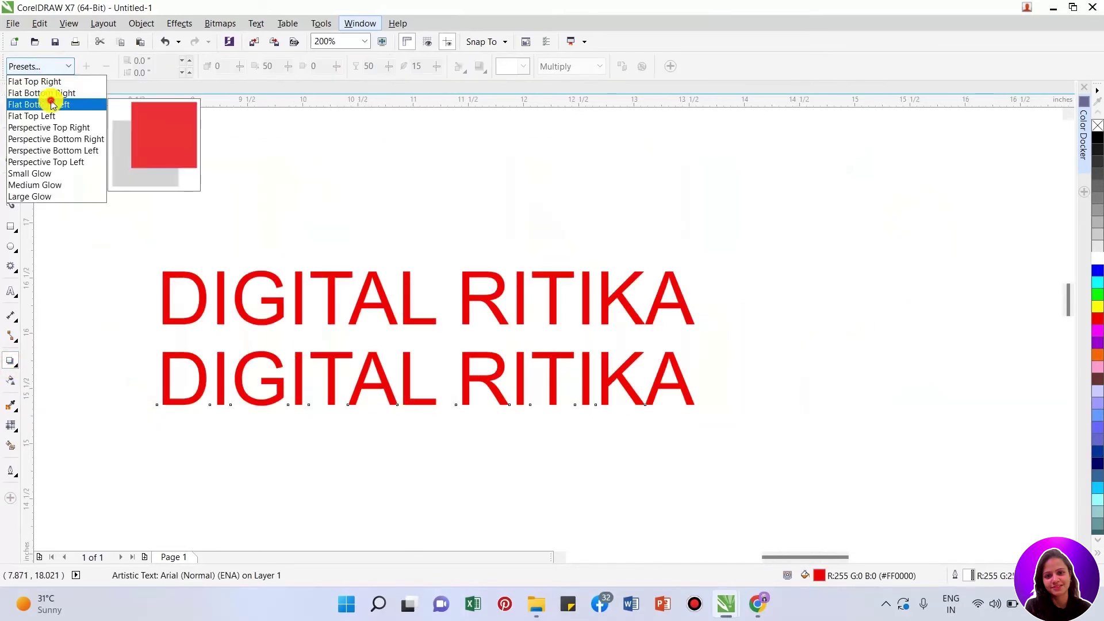
left_click(69, 99)
left_click_drag(324, 481, 423, 409)
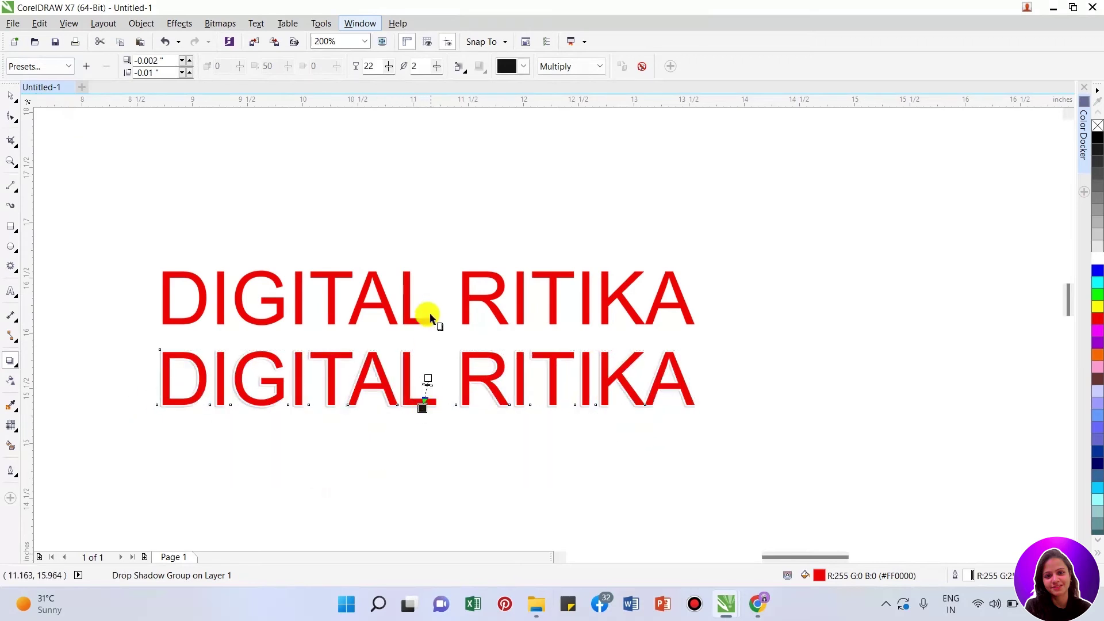
- Apply the Flat Bottom Left drop shadow to the upper text, shorten its offset to about 0.006" by -0.01", and deselect it
left_click(412, 310)
left_click(47, 67)
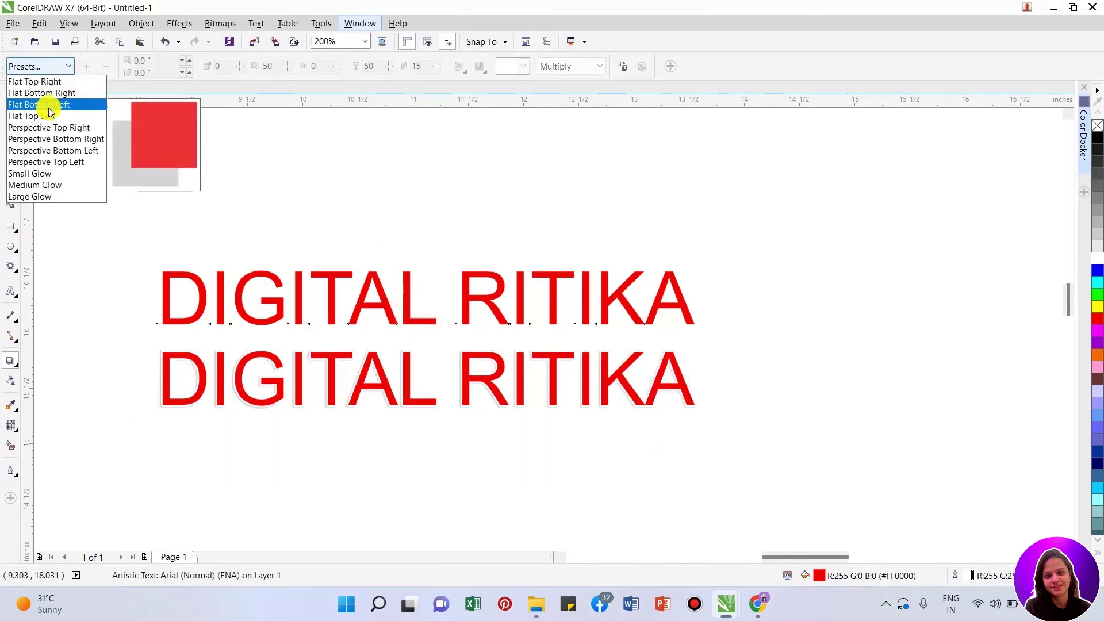
left_click(38, 104)
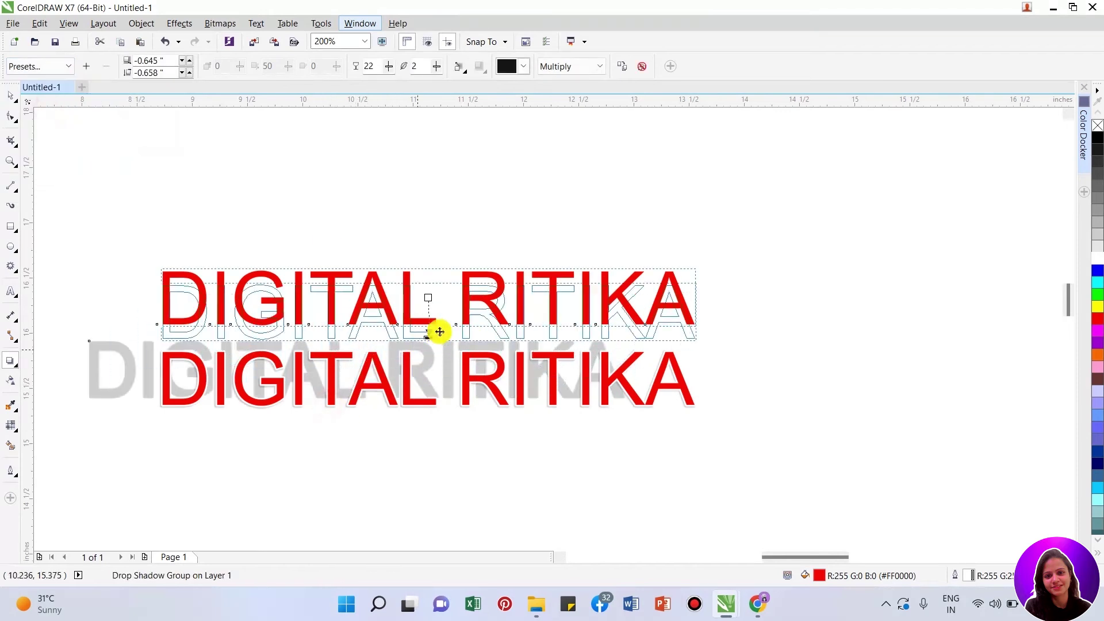
left_click_drag(448, 320, 458, 330)
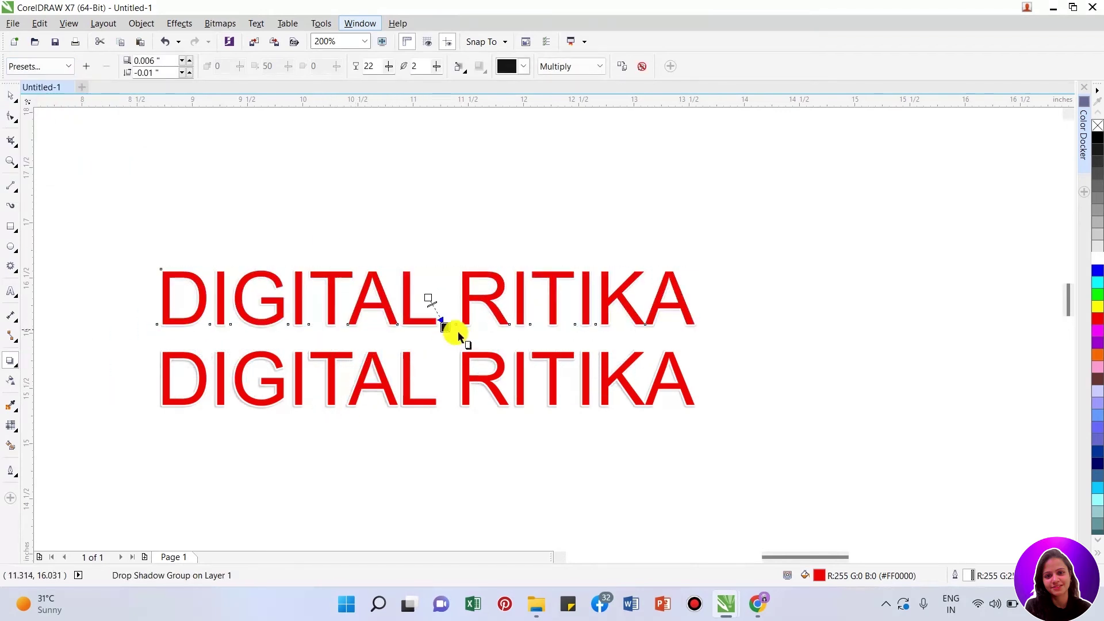
scroll(457, 330, "up", 2)
scroll(458, 351, "up", 1)
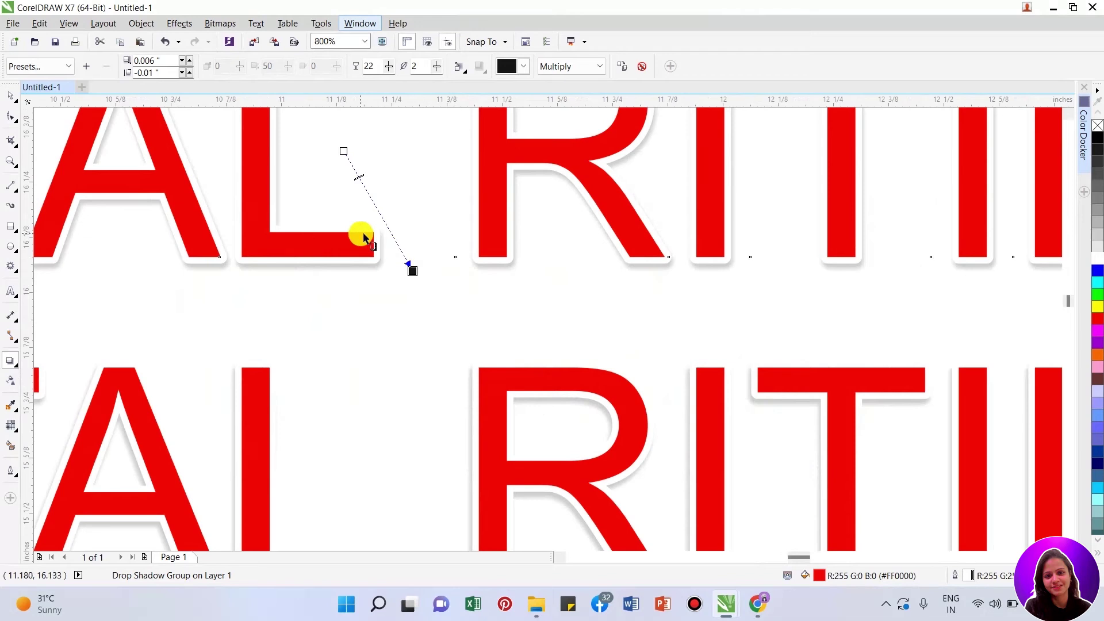
scroll(397, 252, "down", 1)
key("space")
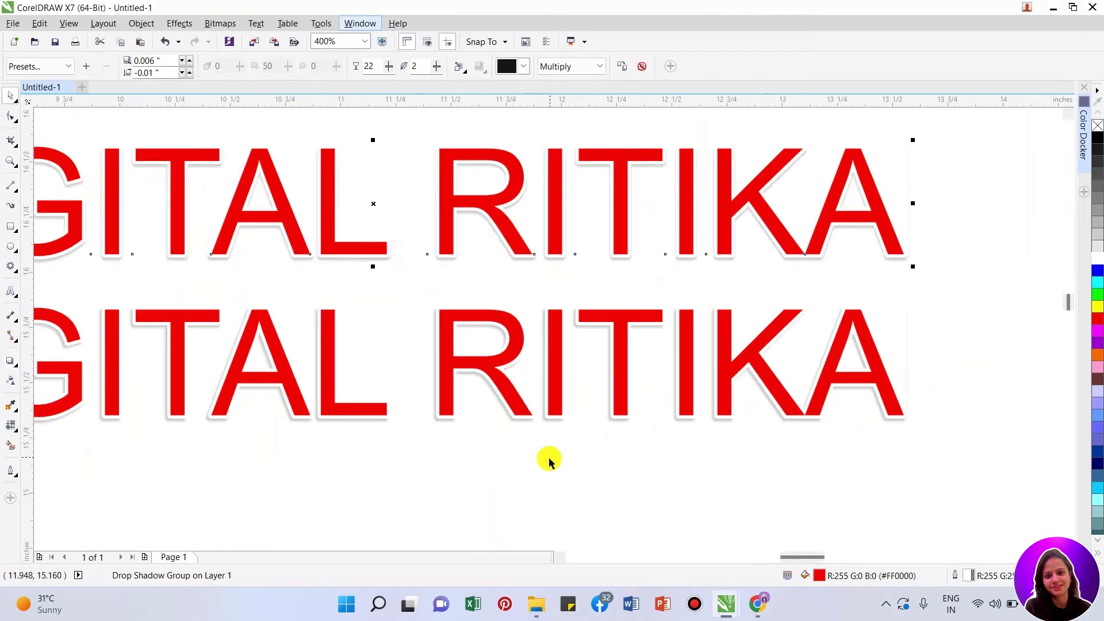
left_click(549, 457)
- In the upper text's Outline Pen settings, choose mitered corners and turn off behind fill and scale with object
left_click(454, 233)
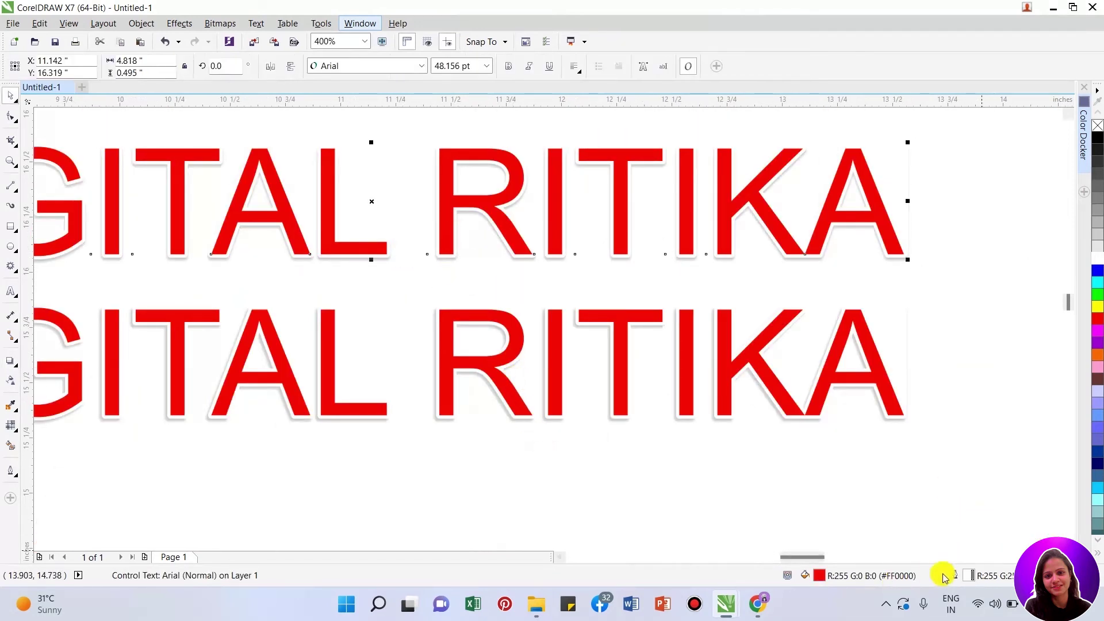
double_click(969, 574)
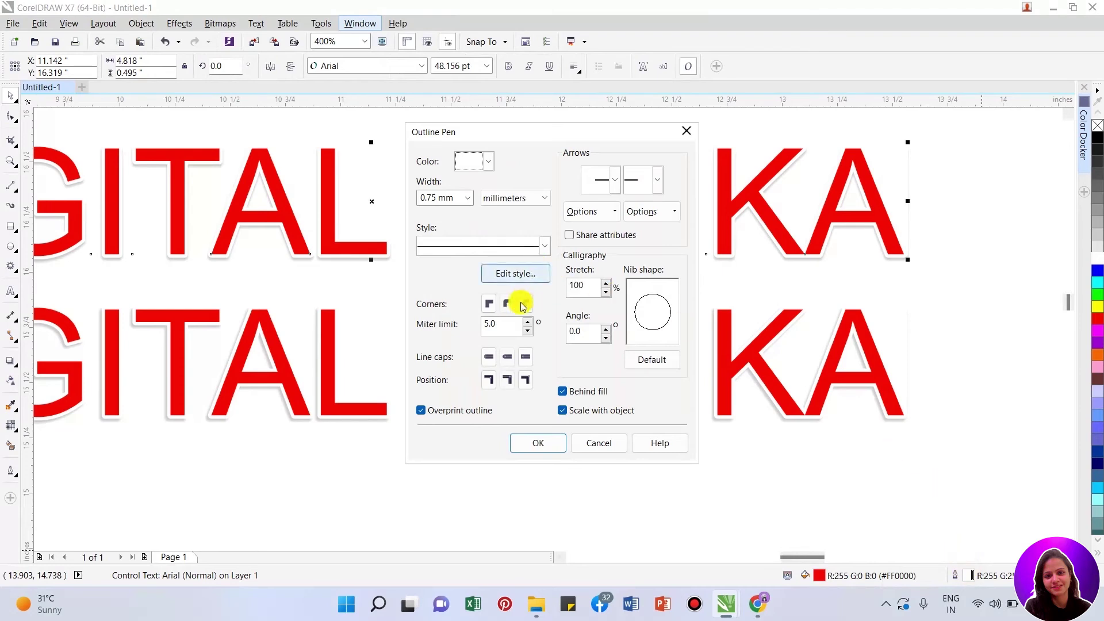
left_click(489, 303)
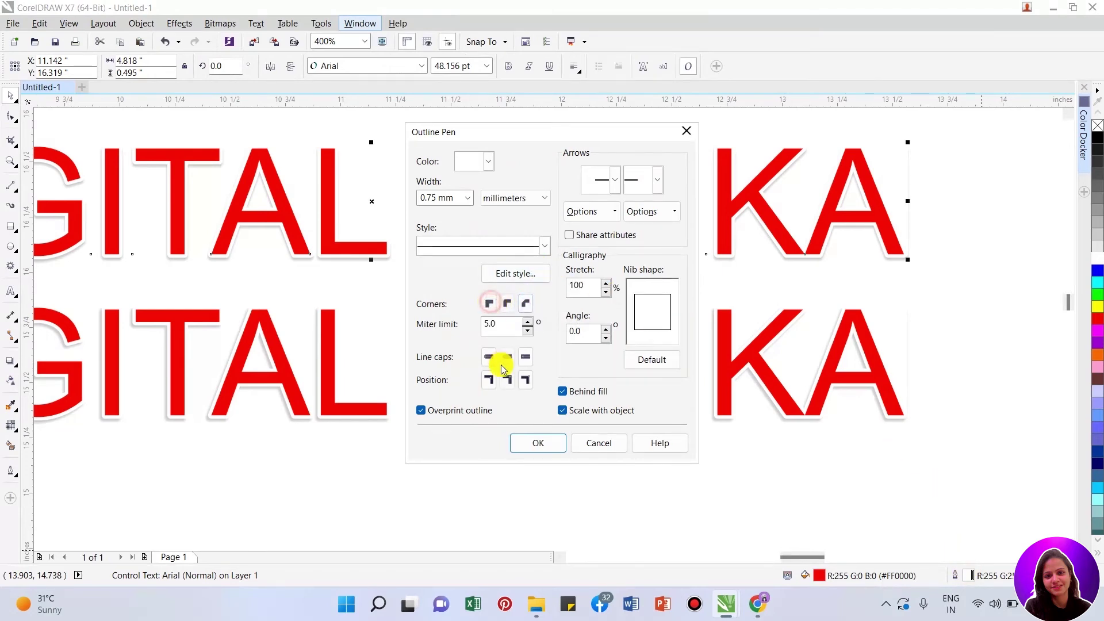
left_click(563, 391)
left_click(562, 410)
left_click(420, 410)
left_click(420, 410)
left_click(538, 443)
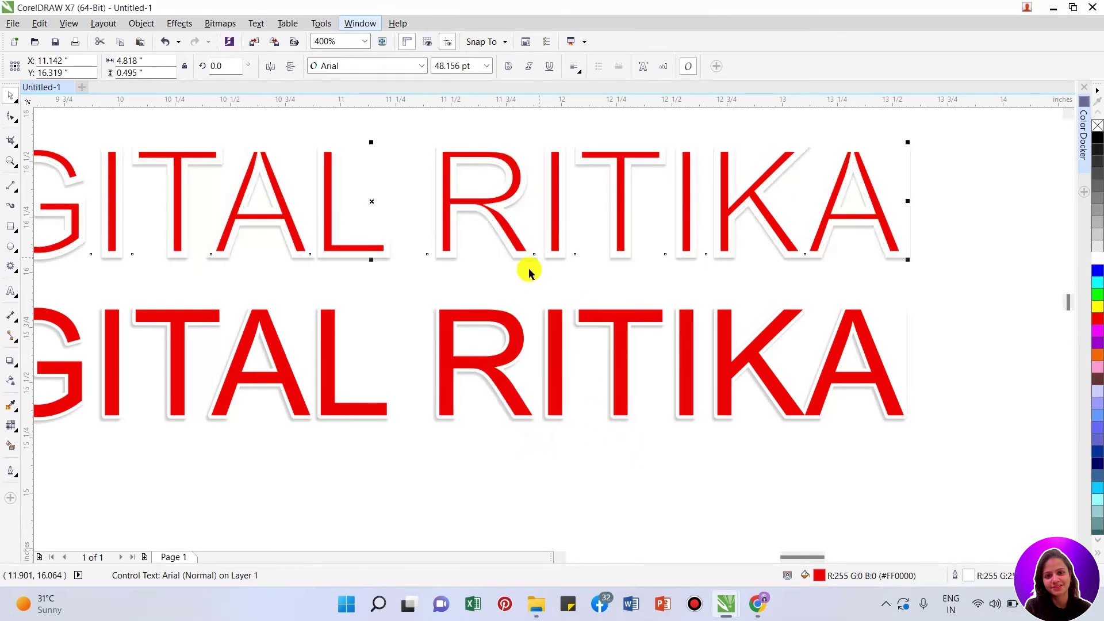
- Move the lower text up and slightly to the right, close beneath the upper text
scroll(368, 253, "up", 2)
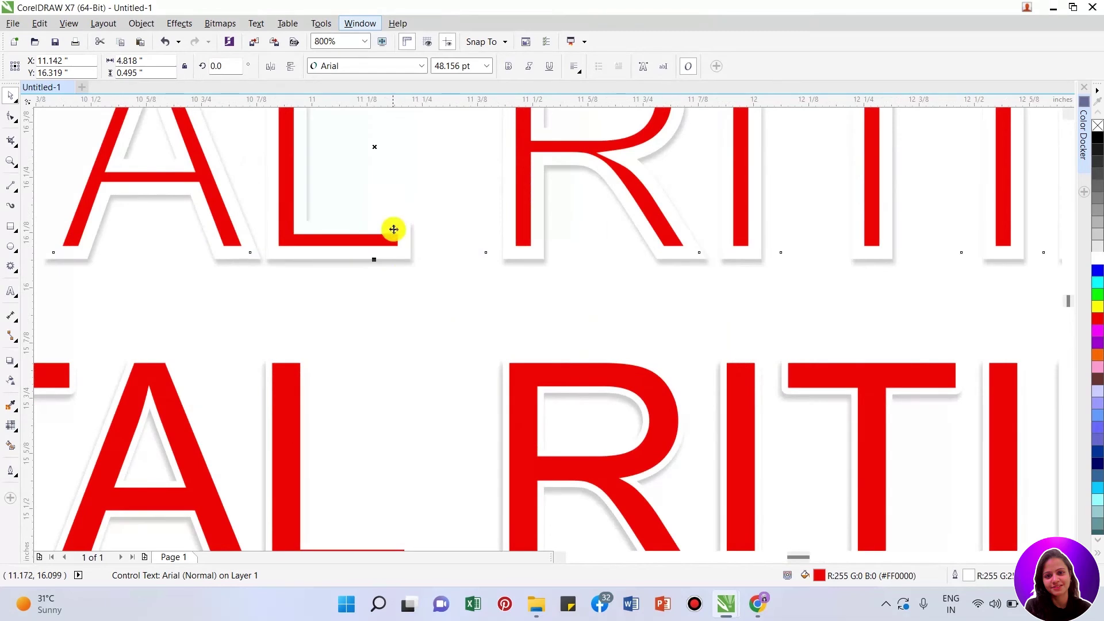
scroll(321, 250, "down", 2)
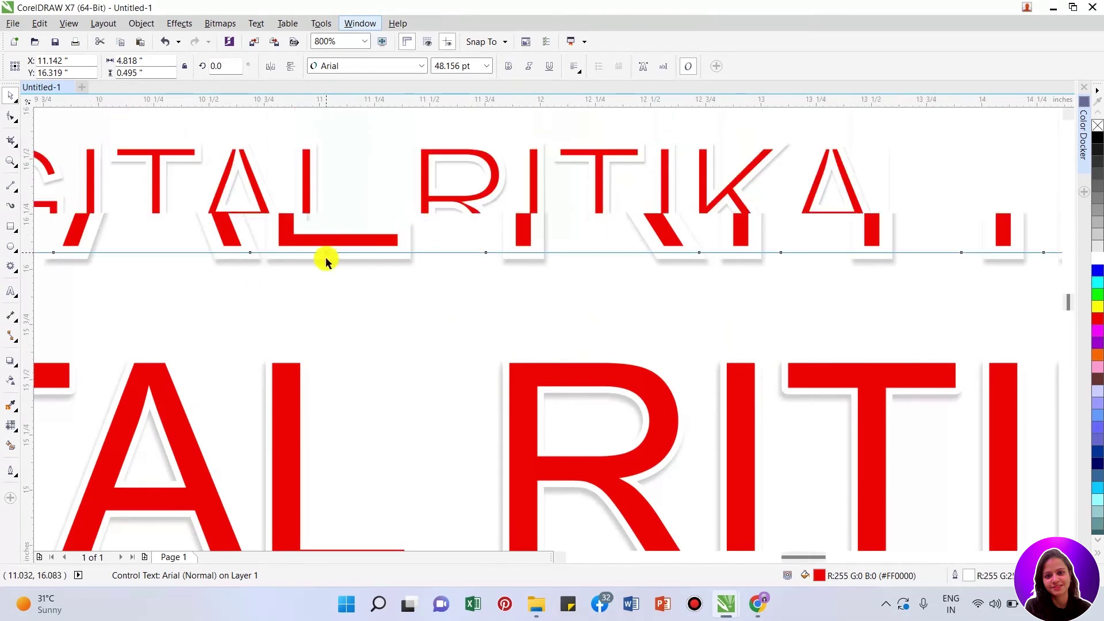
left_click_drag(308, 407, 395, 331)
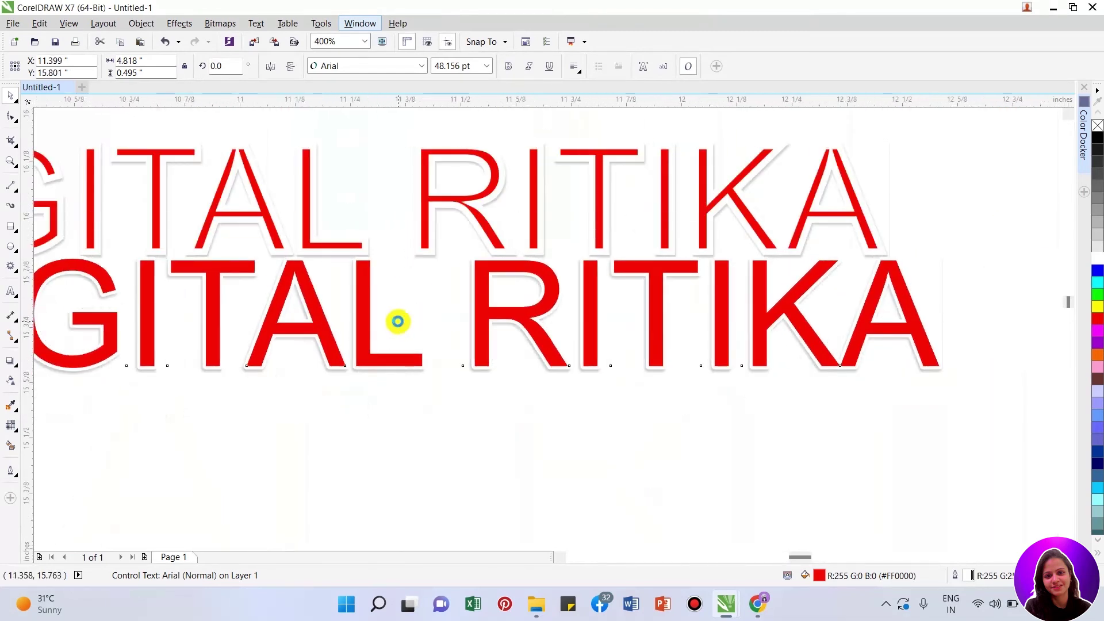
- Examine the outline corners and stroke thickness of both texts up close to compare their Outline Pen settings
scroll(396, 320, "up", 2)
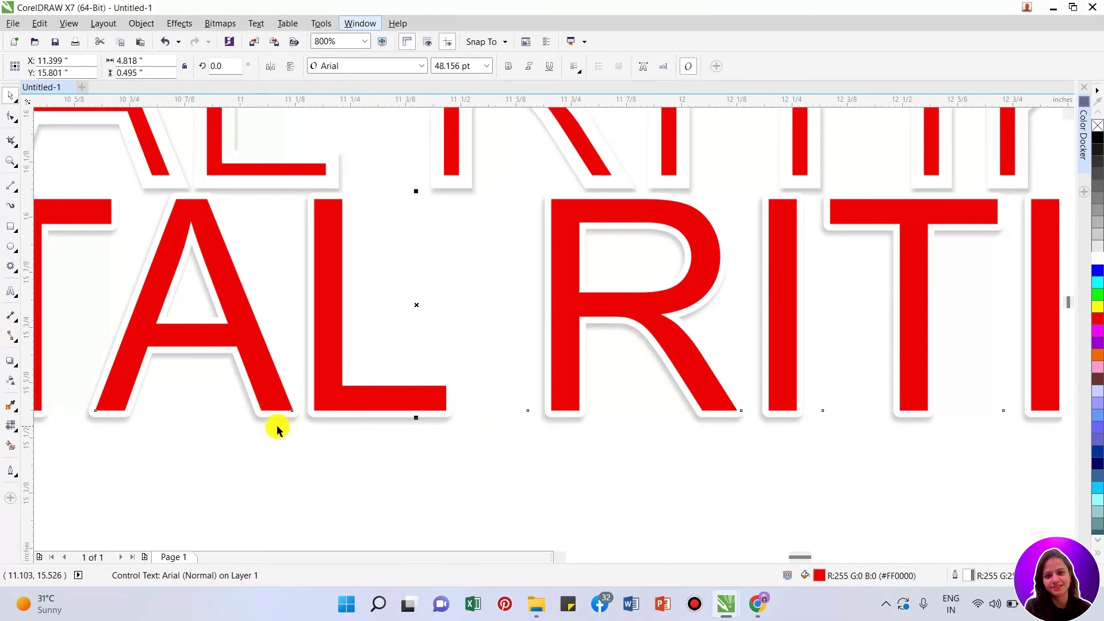
scroll(471, 344, "down", 2)
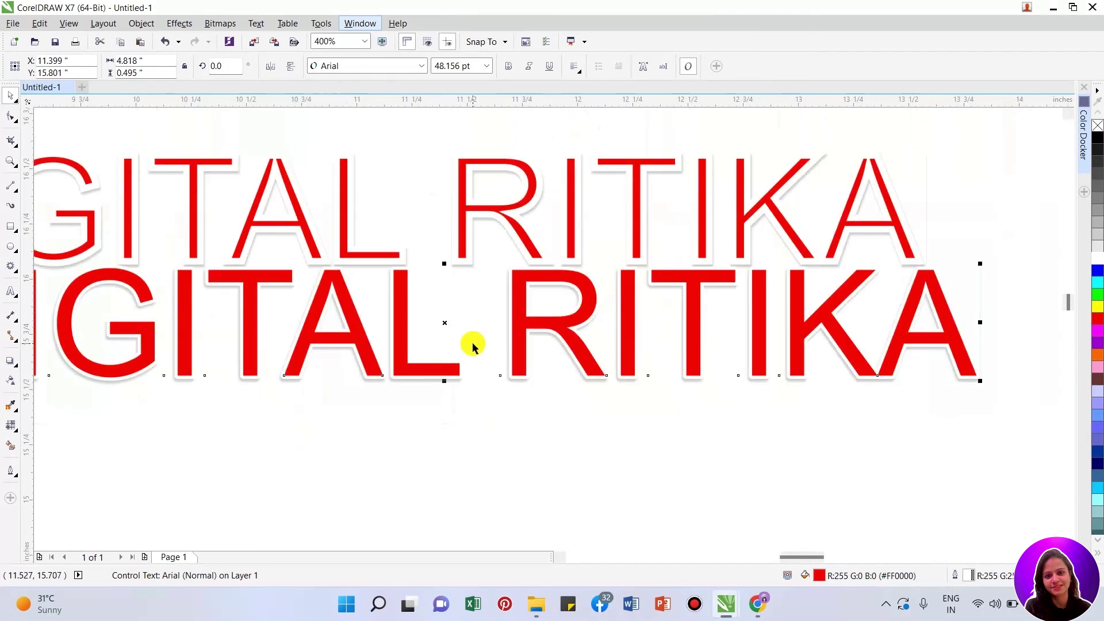
scroll(458, 365, "down", 2)
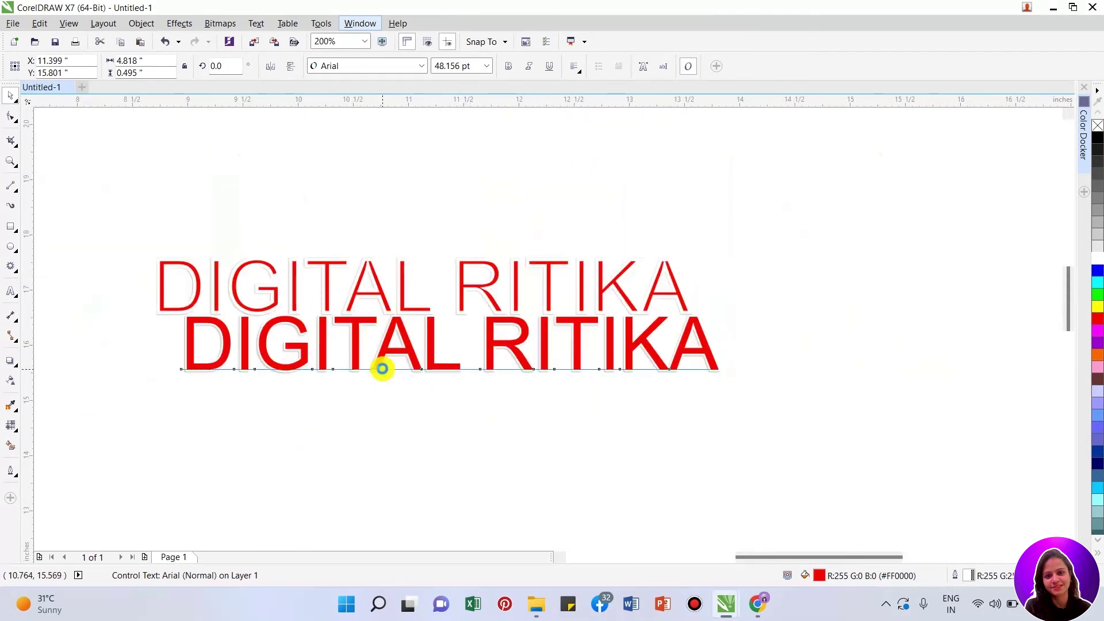
scroll(382, 369, "down", 2)
scroll(447, 344, "up", 6)
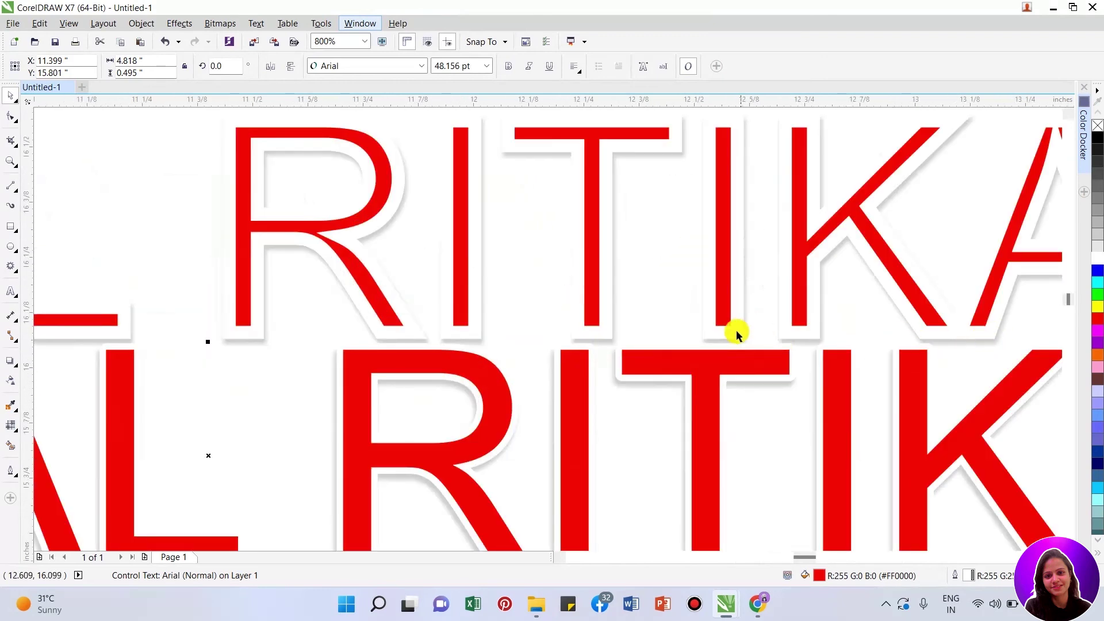
scroll(657, 334, "up", 2)
scroll(564, 330, "up", 2)
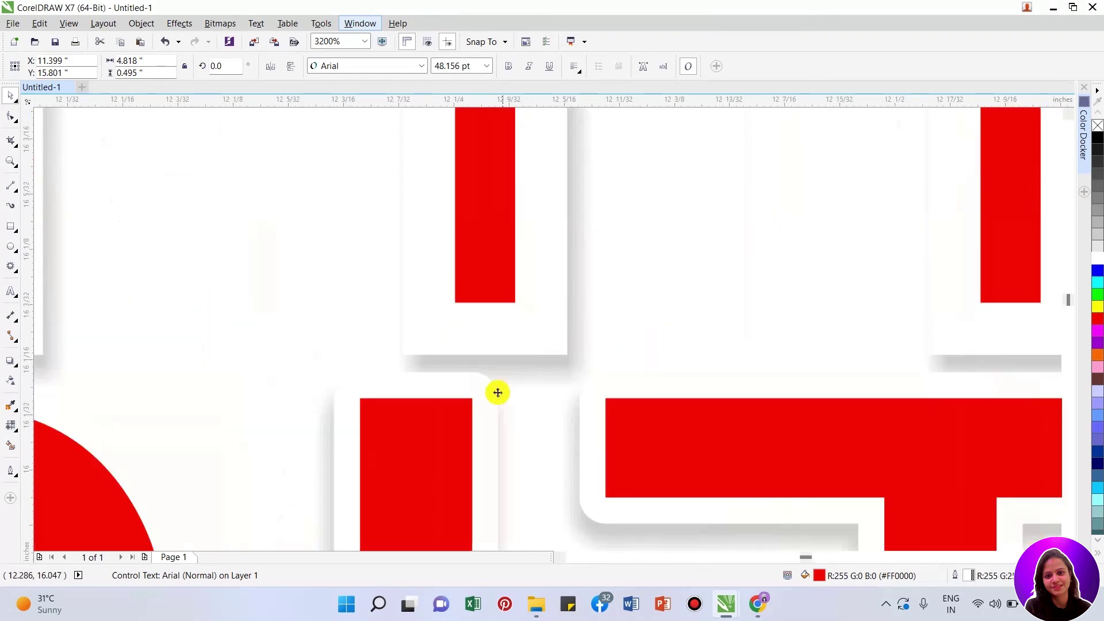
scroll(520, 406, "up", 1)
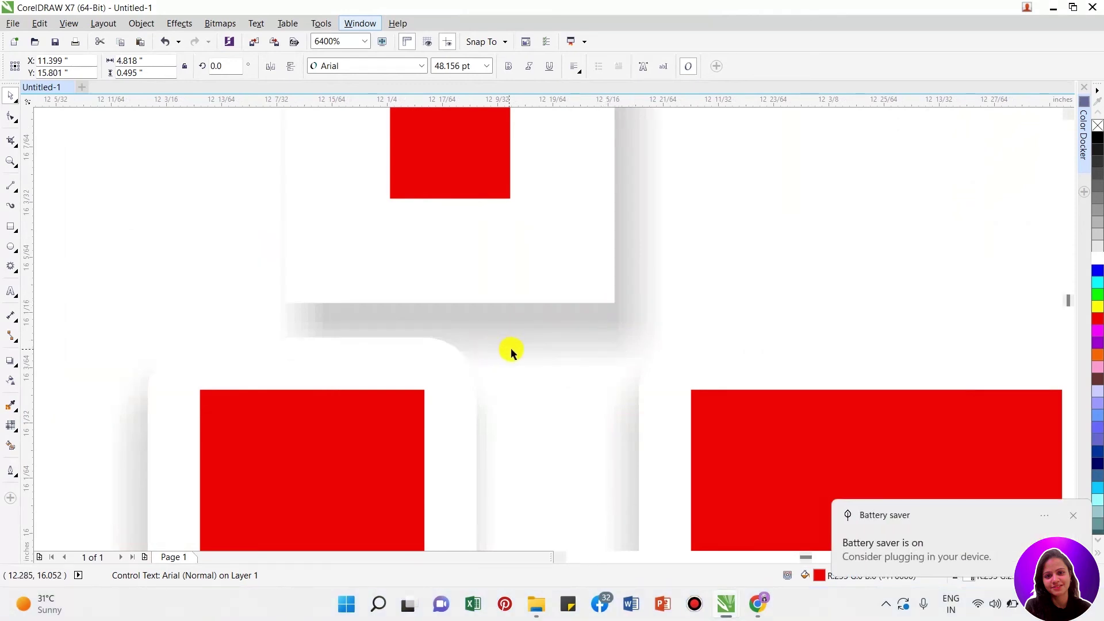
key("XF86MonBrightnessUp")
key("XF86MonBrightnessUp")
left_click(1074, 515)
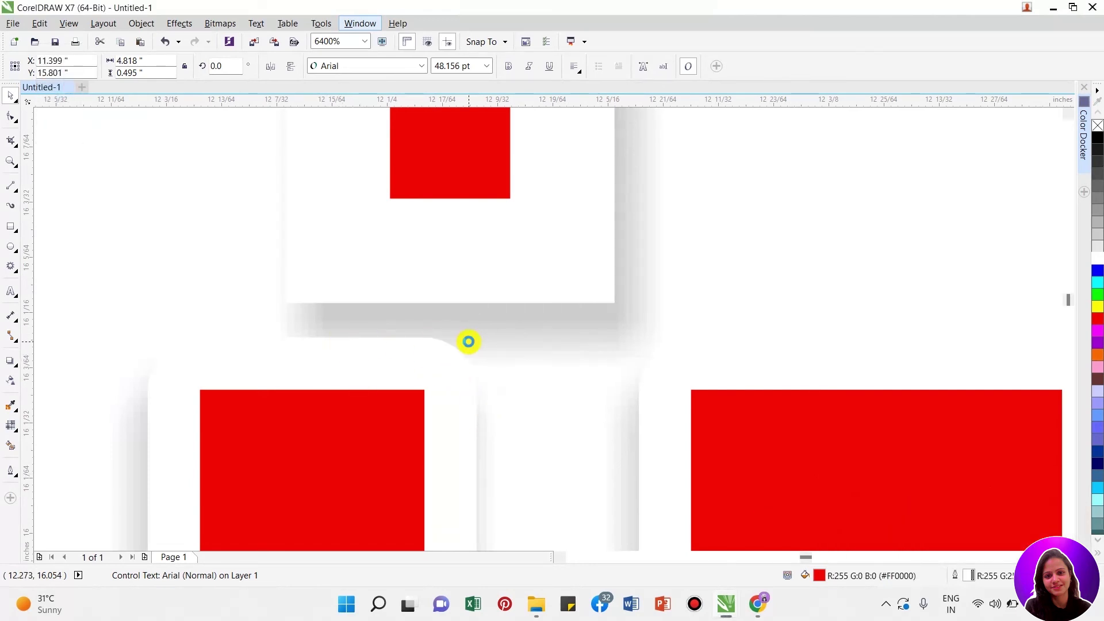
scroll(469, 342, "down", 10)
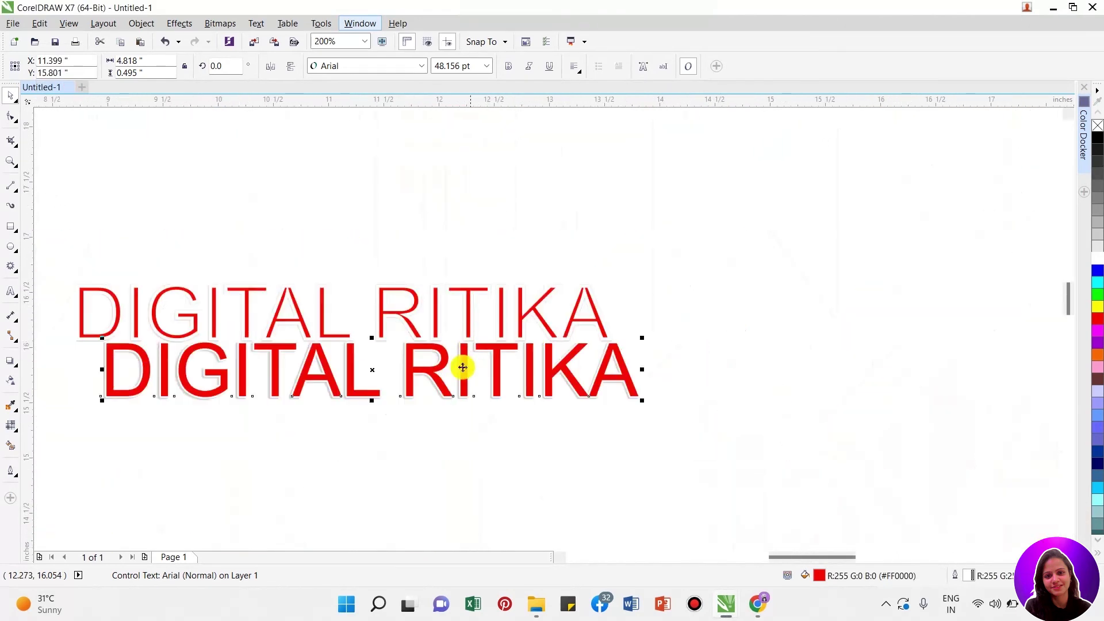
left_click(461, 451)
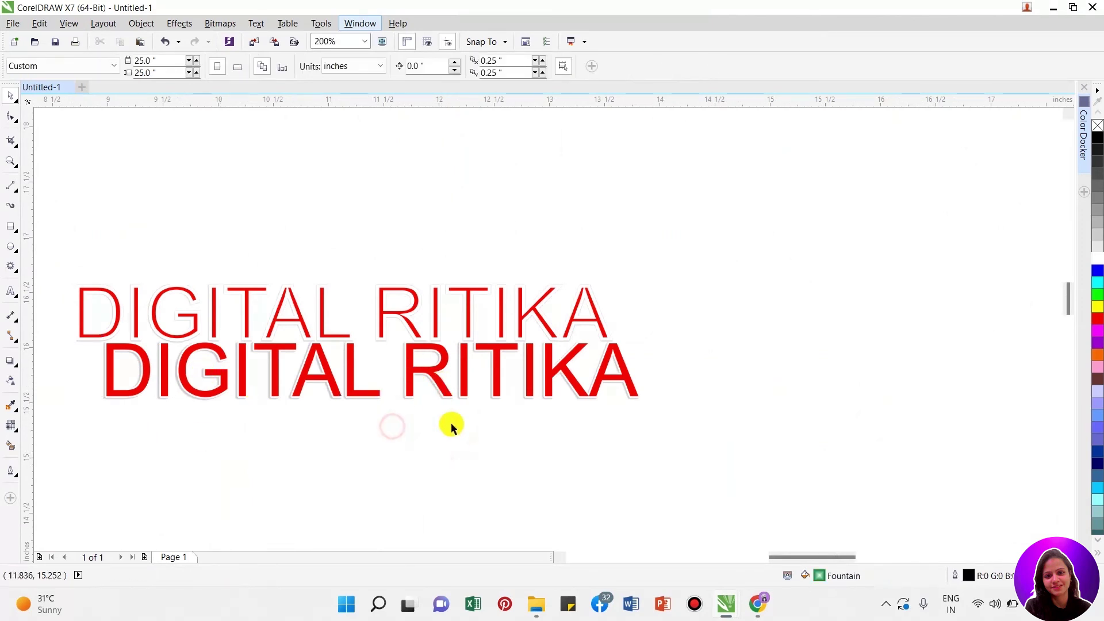
- Select both text lines with their shadows and move them together to the right part of the page
scroll(451, 426, "down", 2)
left_click_drag(212, 318, 581, 460)
left_click_drag(457, 398, 968, 304)
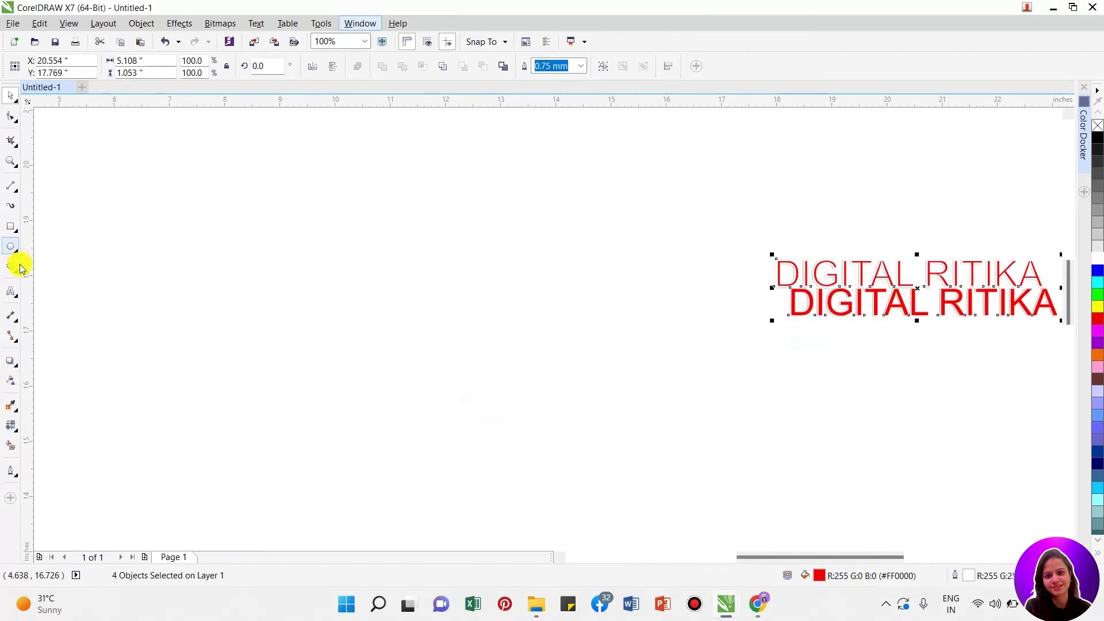
- Change the font of both selected text lines to a Devanagari font and deselect them
left_click(11, 290)
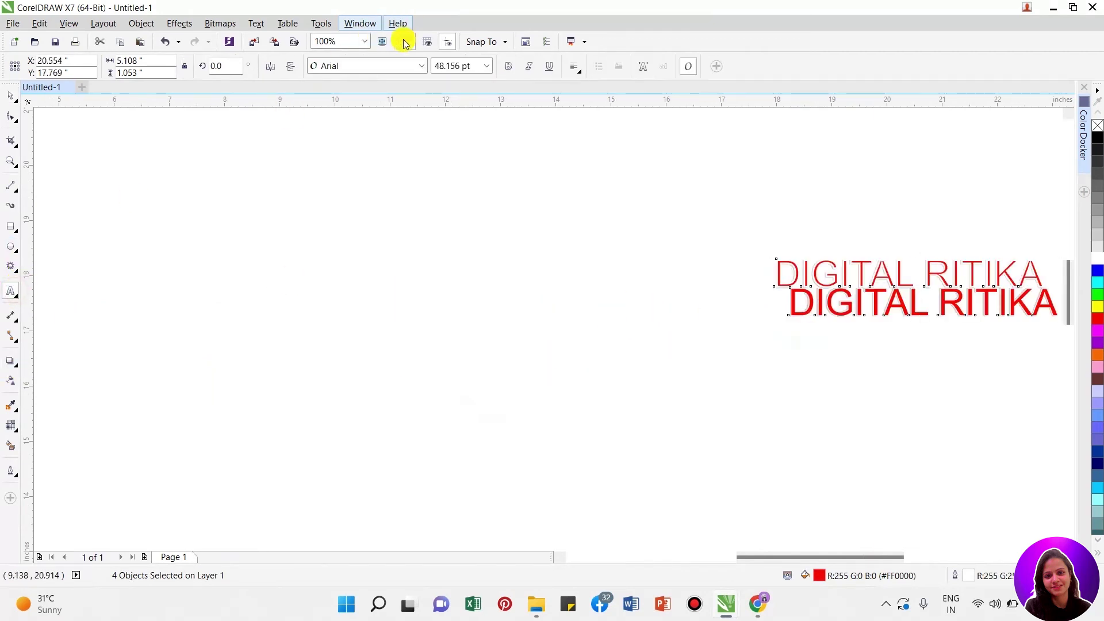
left_click(402, 65)
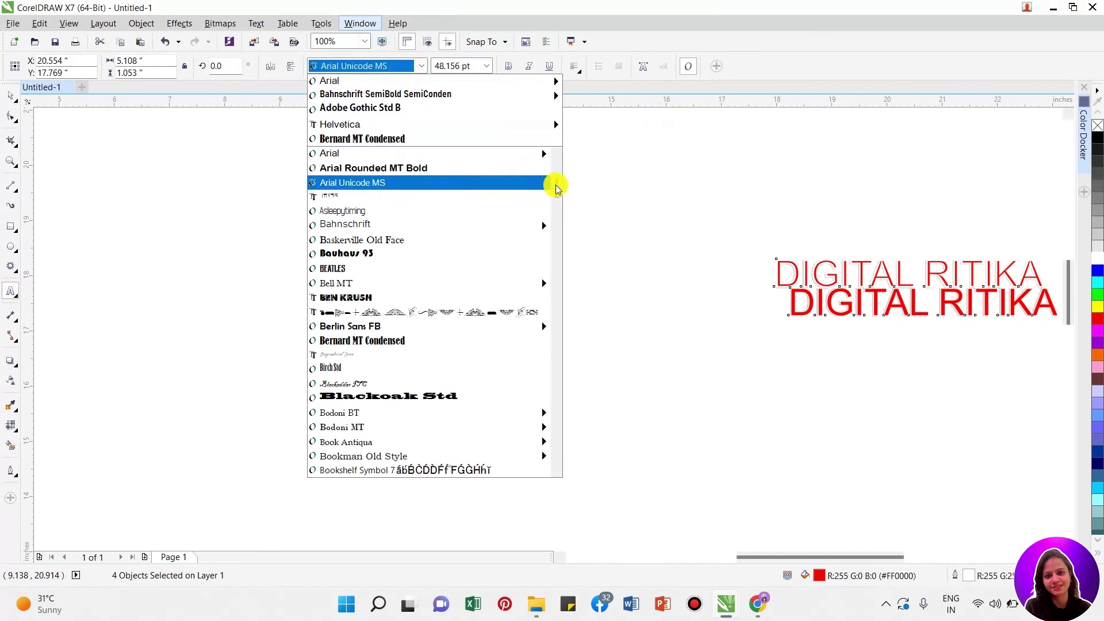
left_click_drag(558, 202, 560, 305)
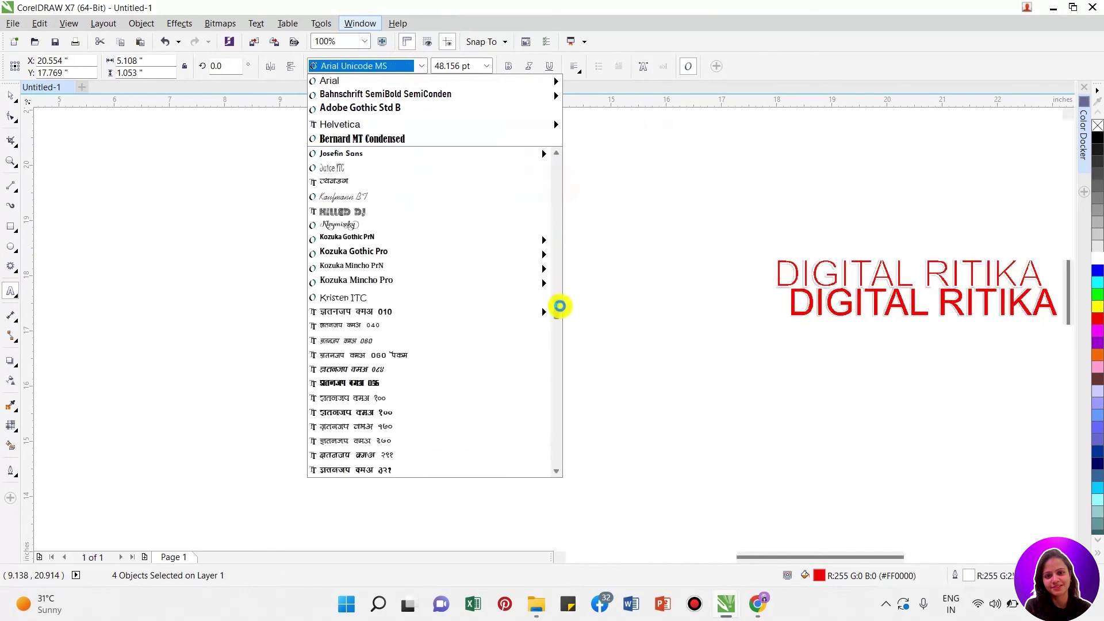
scroll(561, 306, "down", 3)
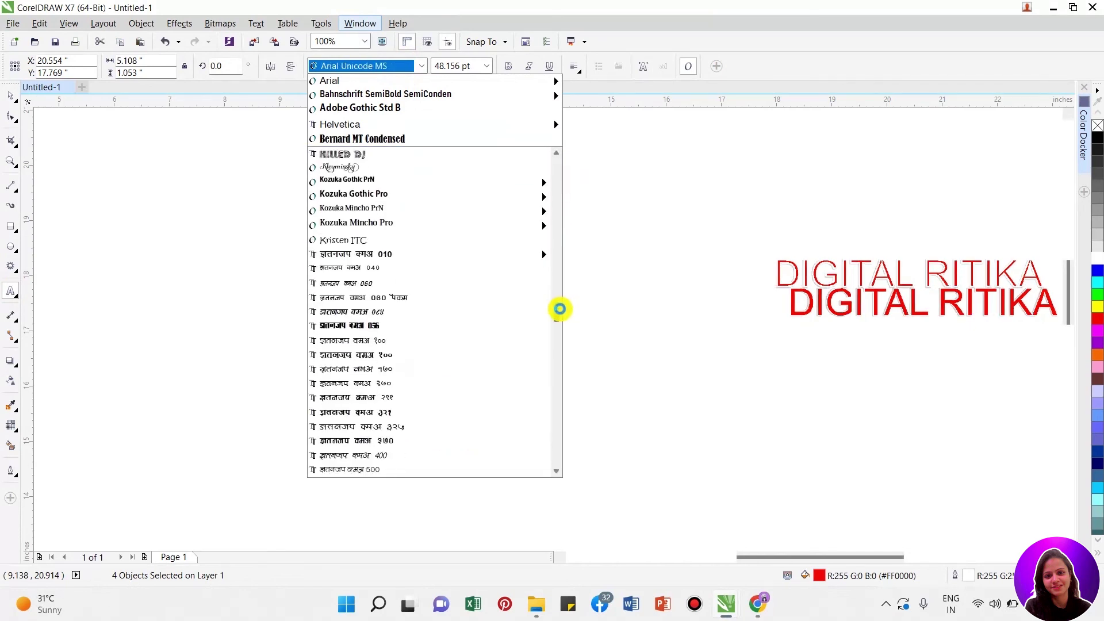
left_click(415, 283)
left_click(255, 295)
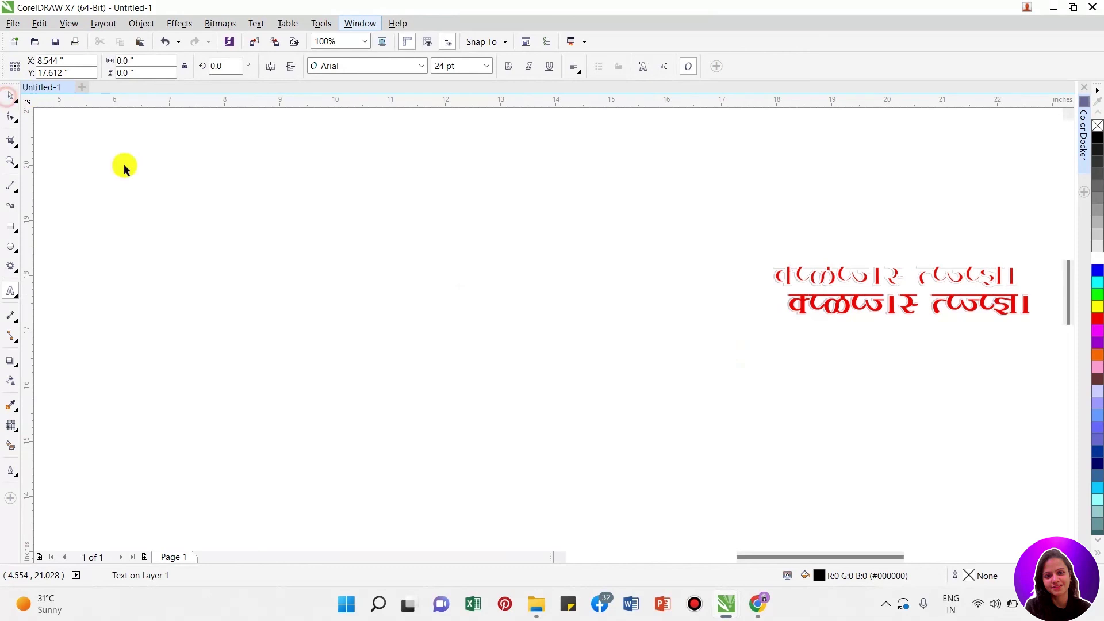
left_click(11, 95)
- Examine how the white outlines cut into or surround the Devanagari letters in both text lines
scroll(536, 451, "down", 2)
scroll(820, 354, "up", 4)
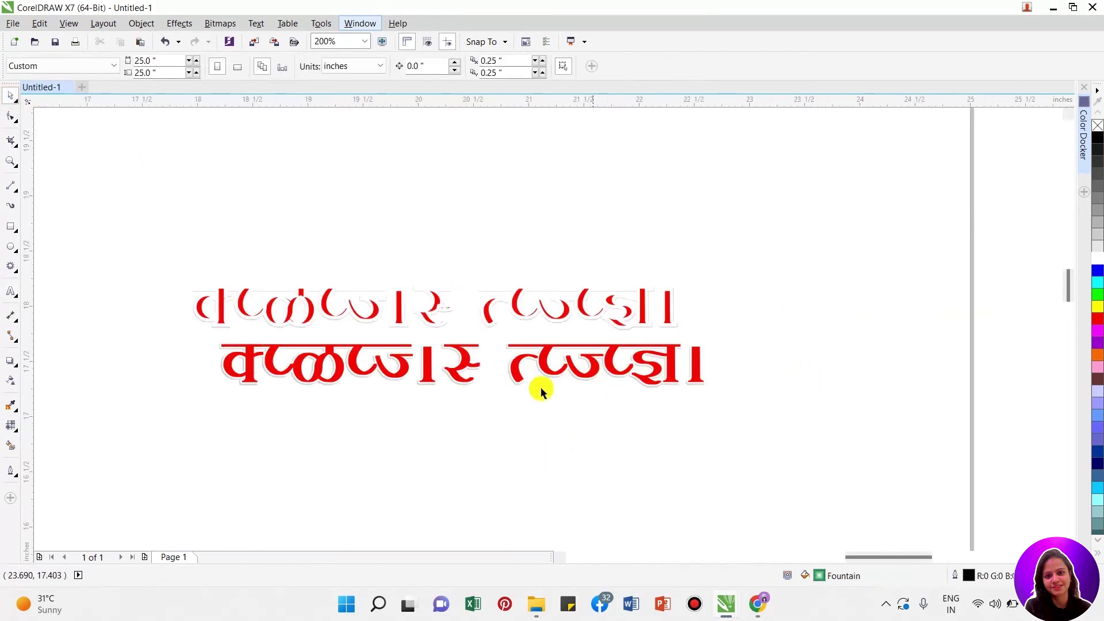
scroll(533, 394, "up", 6)
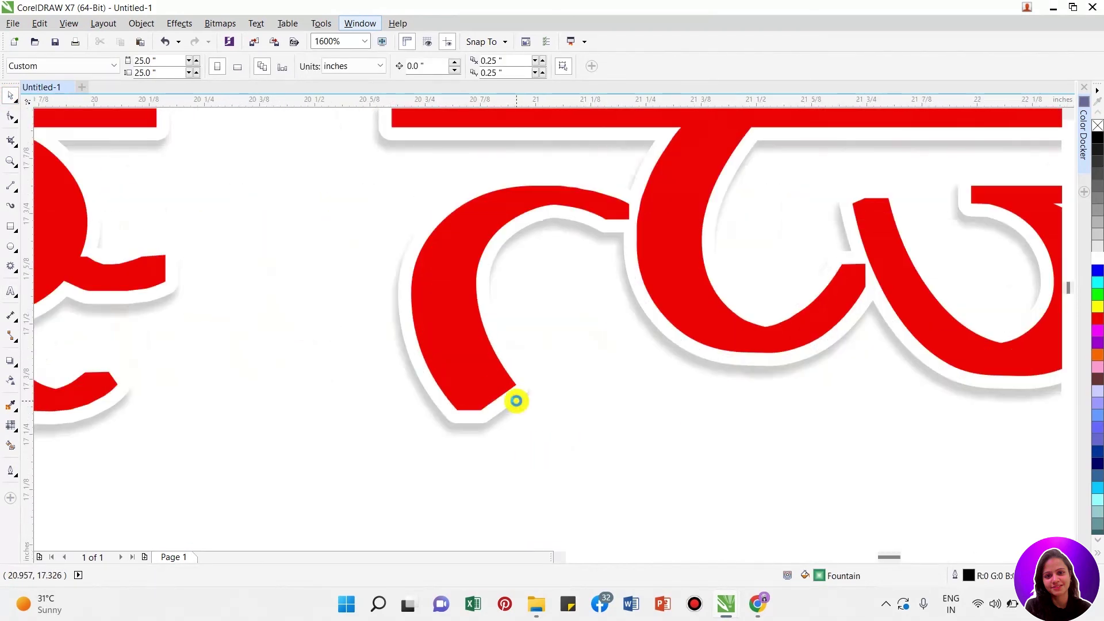
scroll(516, 401, "down", 1)
scroll(426, 179, "down", 1)
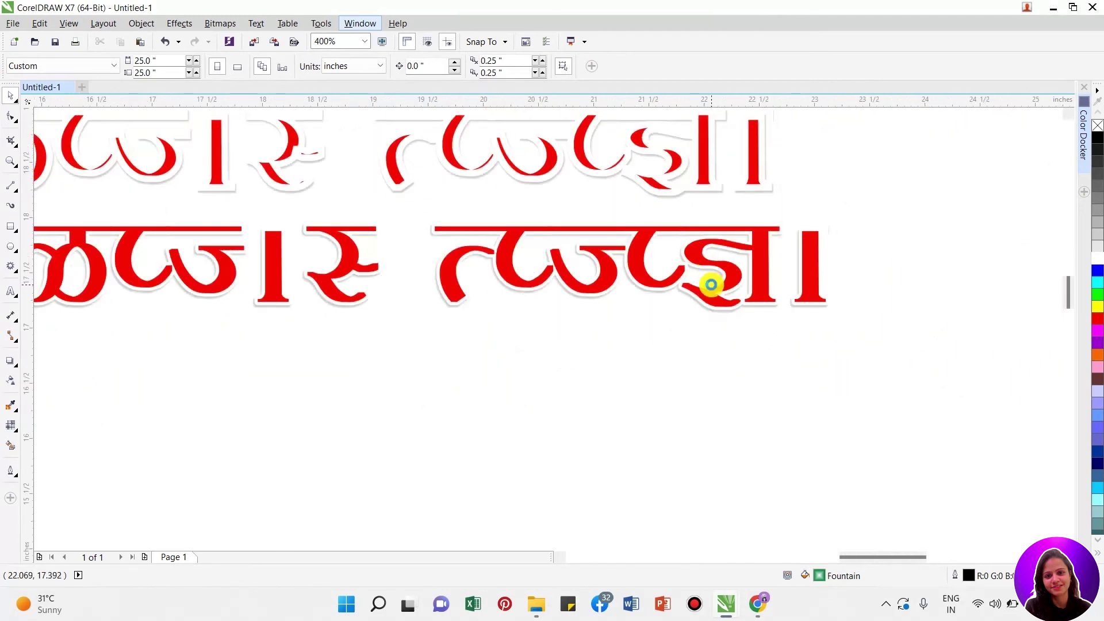
scroll(711, 283, "down", 1)
scroll(377, 226, "up", 1)
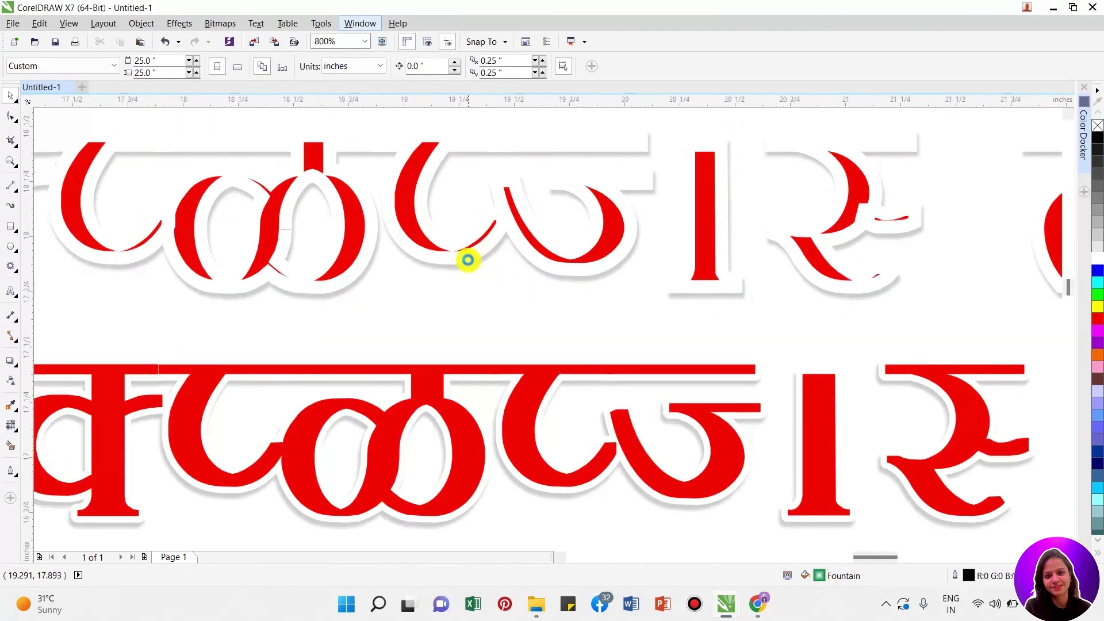
scroll(521, 264, "down", 1)
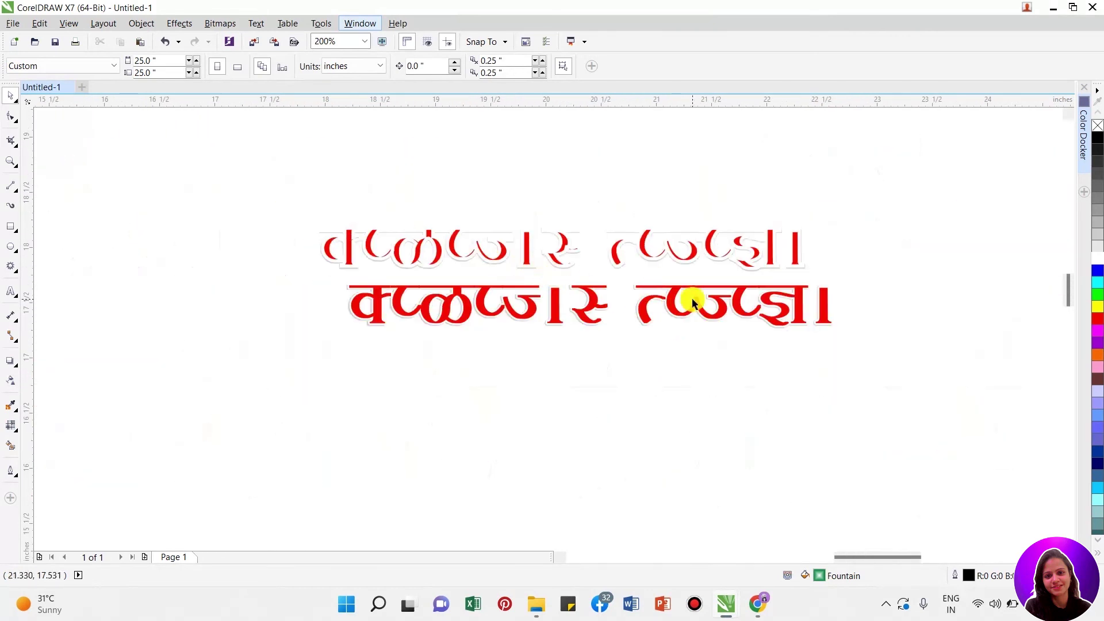